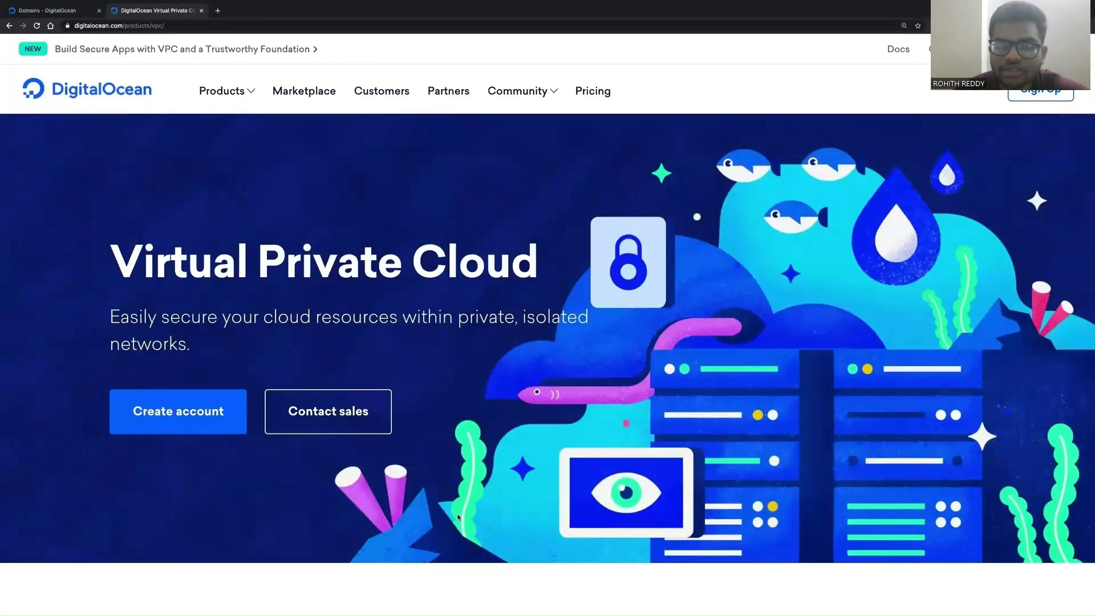
Step: Browse the Virtual Private Cloud product page, then switch to the cloud control panel tab
scroll(458, 516, "down", 2)
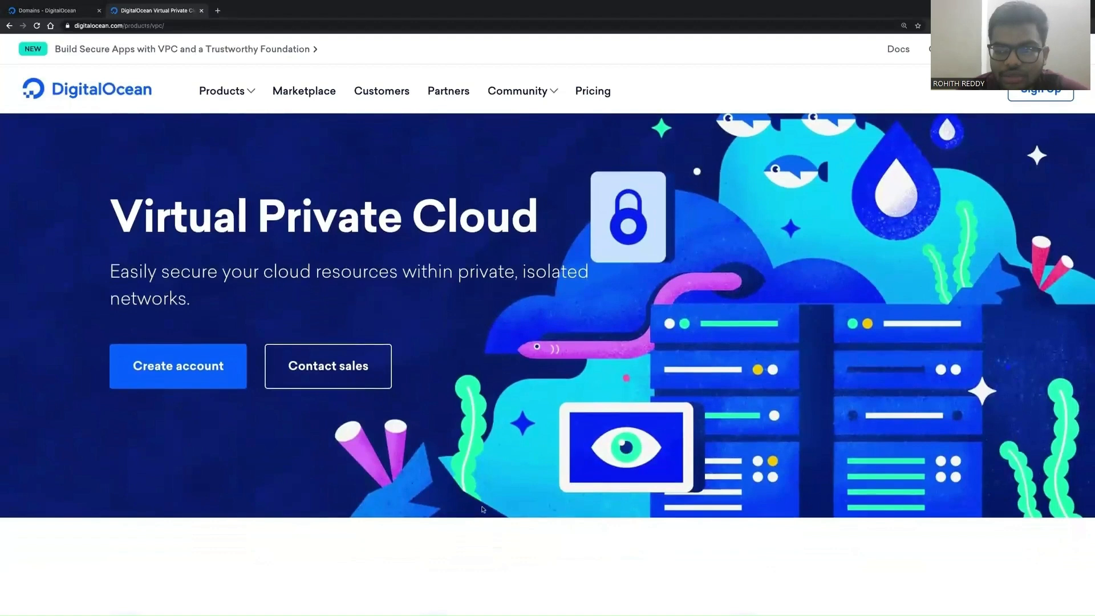
scroll(482, 510, "up", 2)
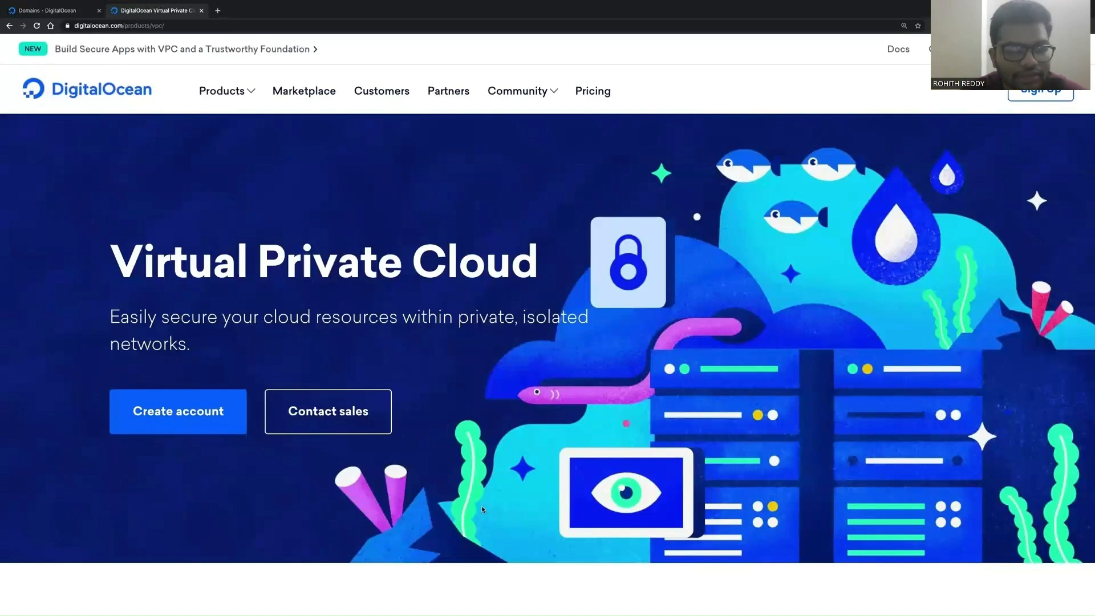
scroll(482, 505, "down", 5)
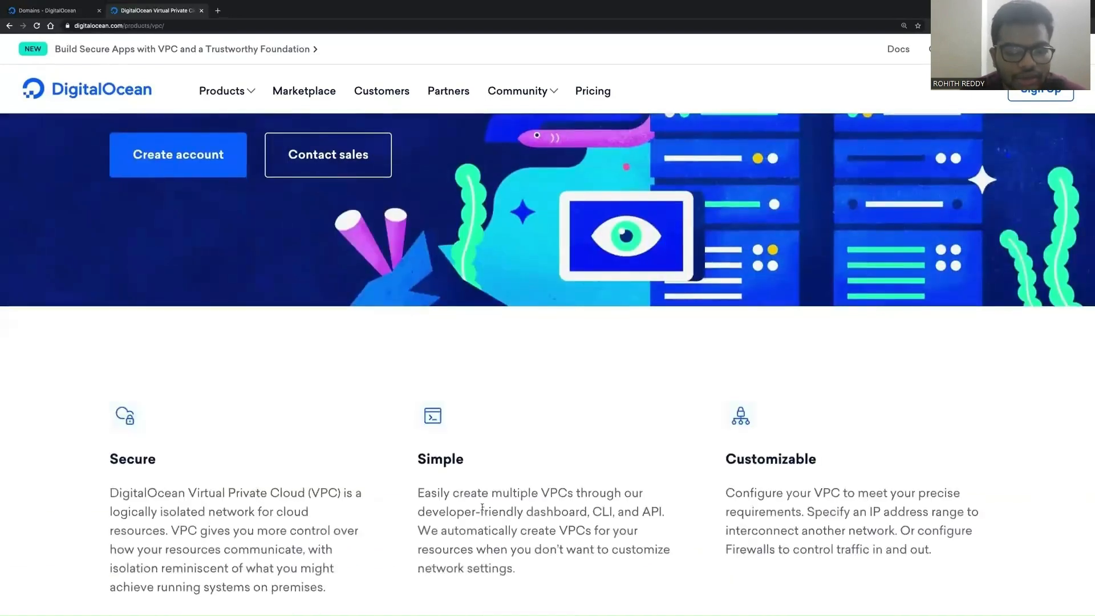
key("ctrl+shift+Tab")
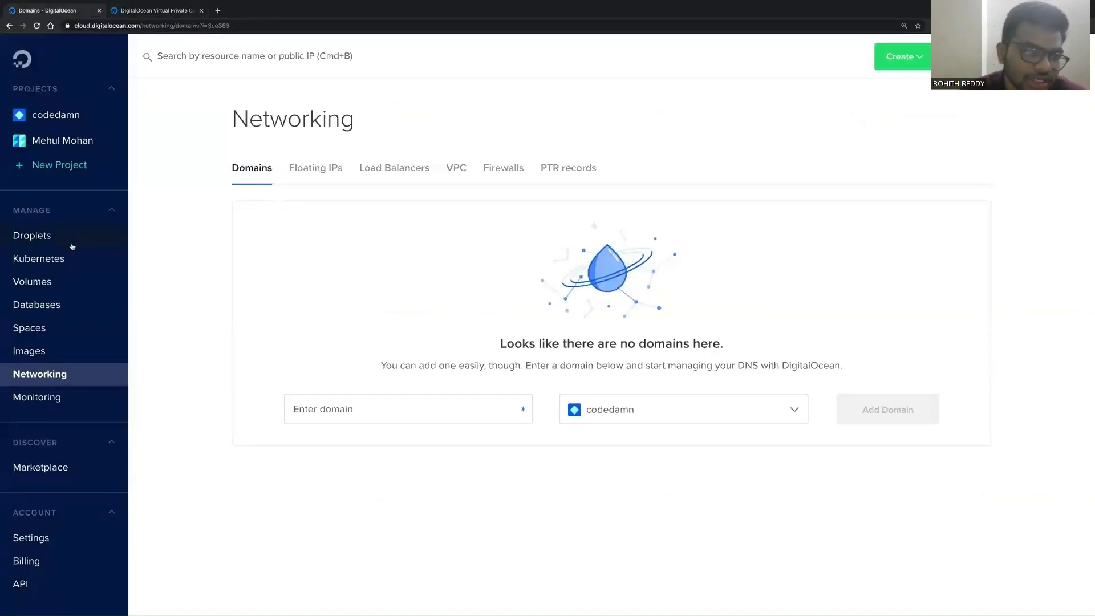
Step: Open the second listed project, start creating a Droplet, and review the creation form's options
left_click(64, 147)
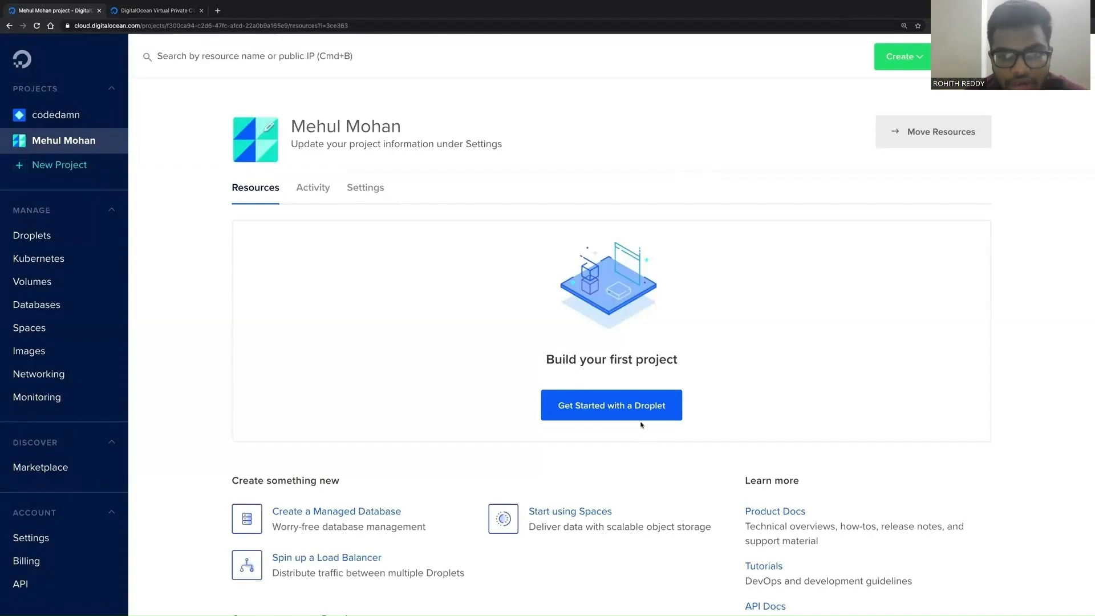
left_click(624, 412)
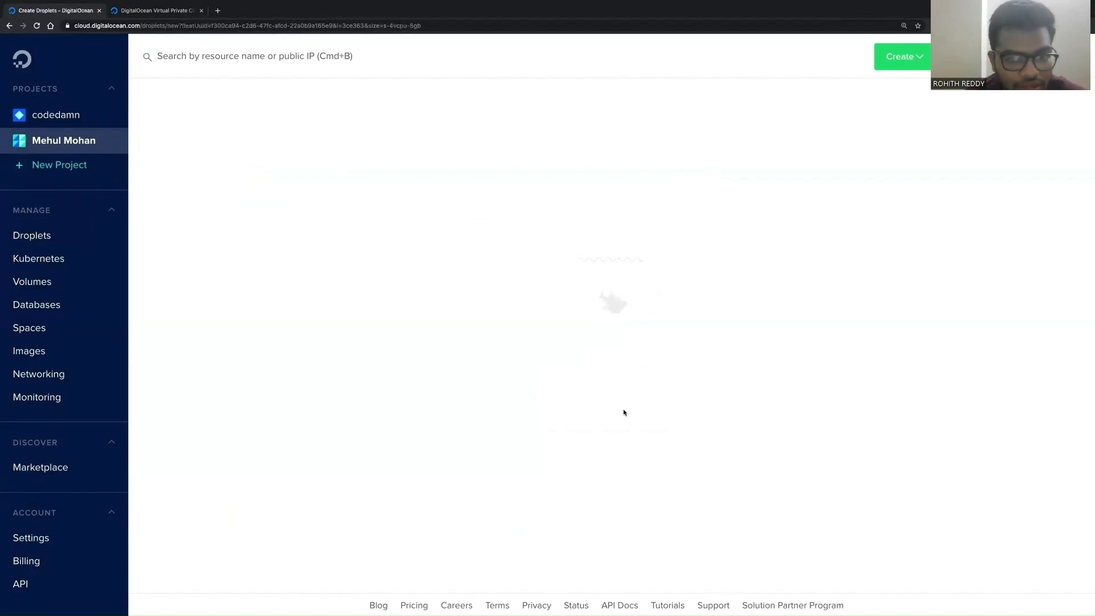
scroll(494, 295, "down", 3)
scroll(494, 295, "down", 15)
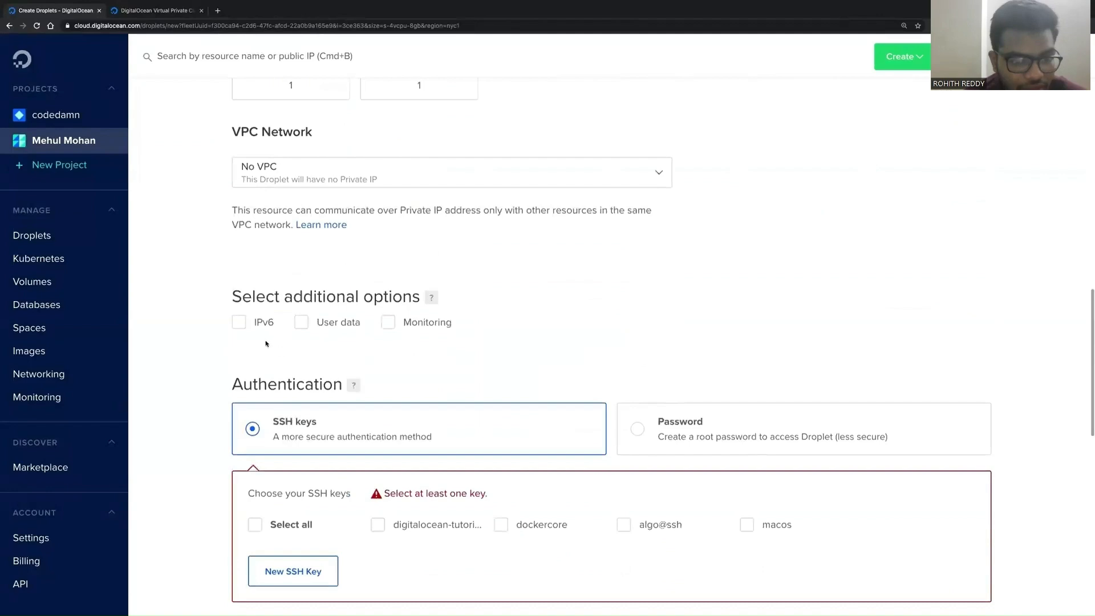
scroll(375, 434, "down", 3)
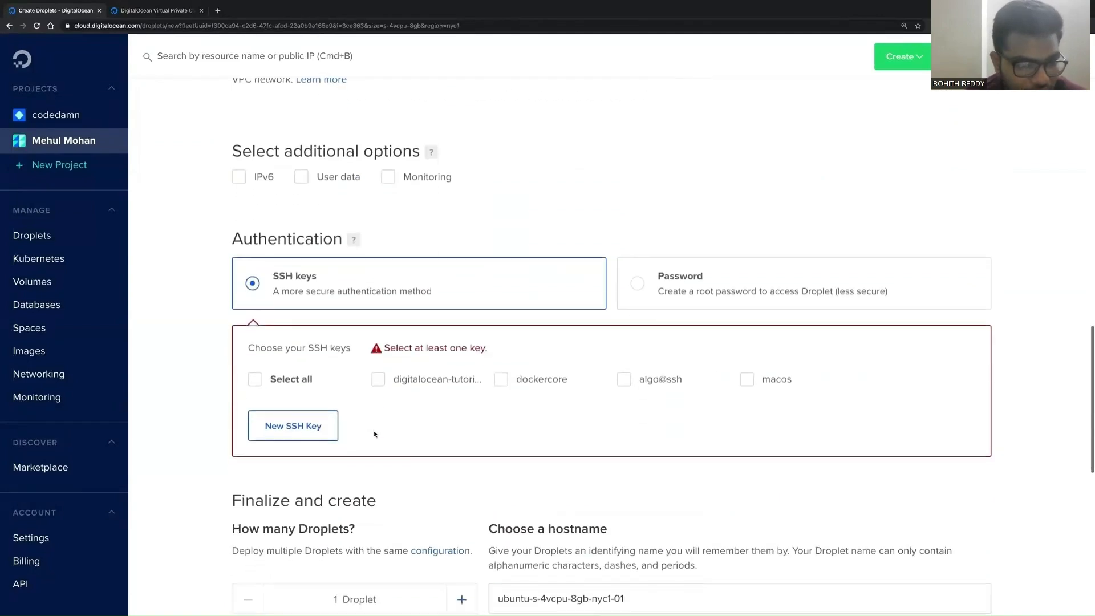
scroll(375, 434, "down", 10)
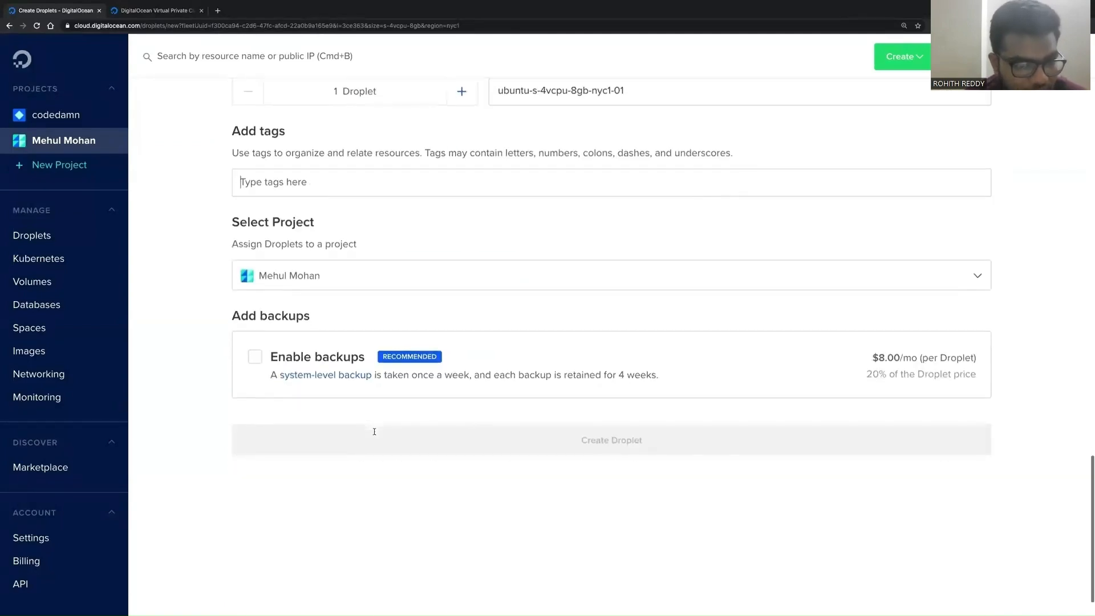
scroll(375, 435, "up", 12)
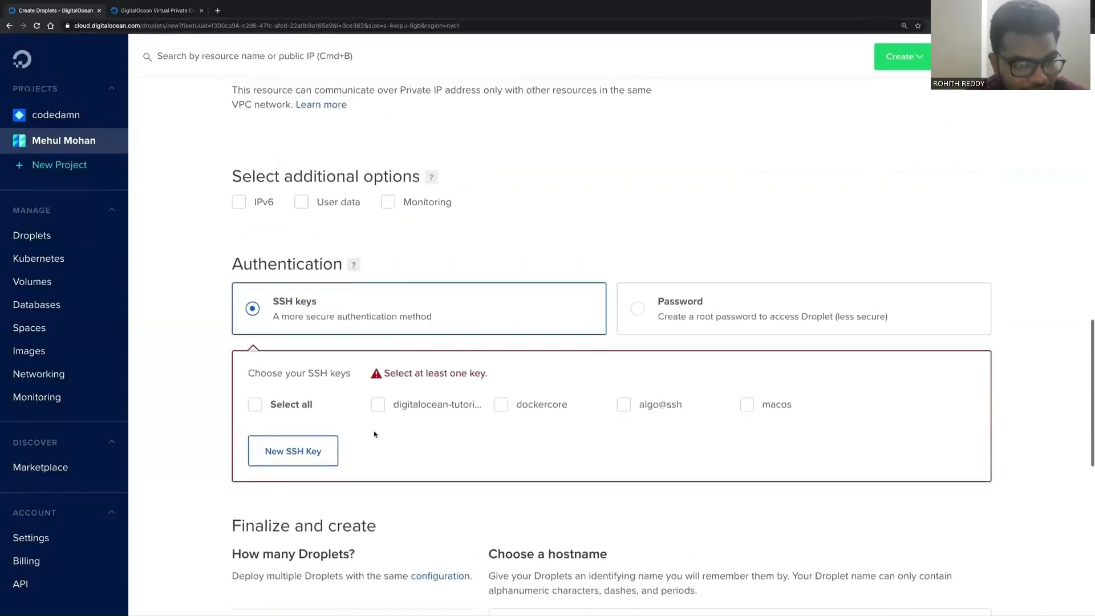
scroll(375, 435, "up", 2)
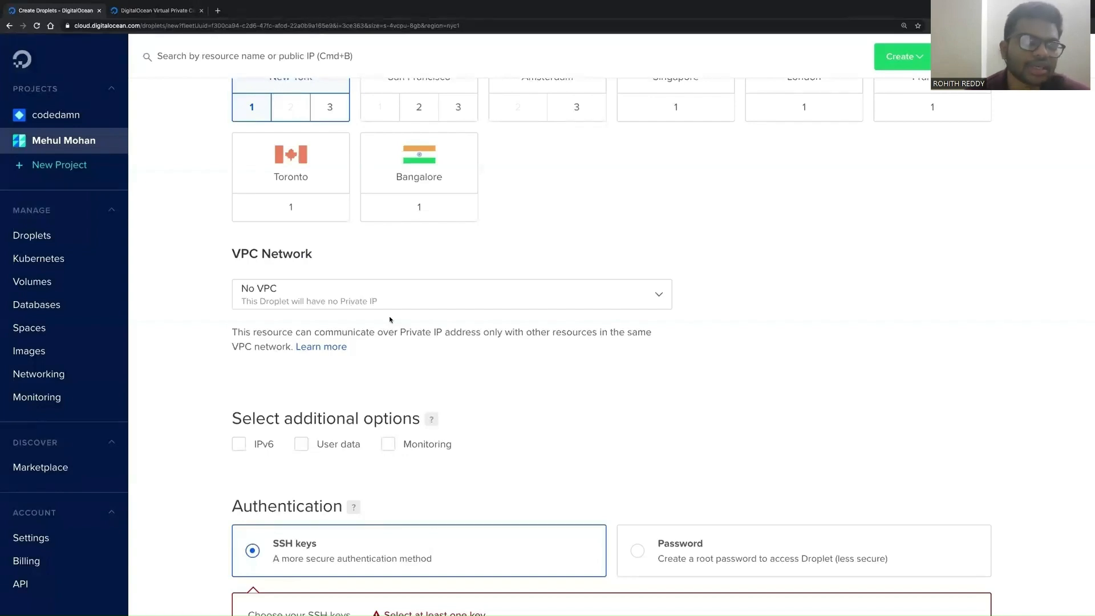
Step: Open the Droplet's VPC Network dropdown to view the available VPC choices
left_click(367, 304)
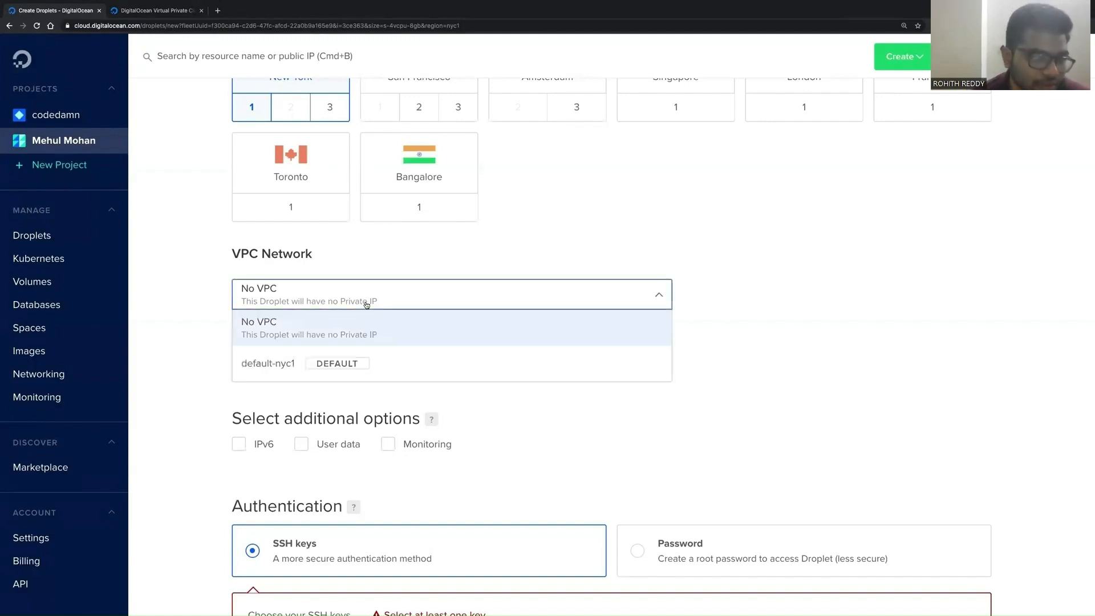
left_click(367, 305)
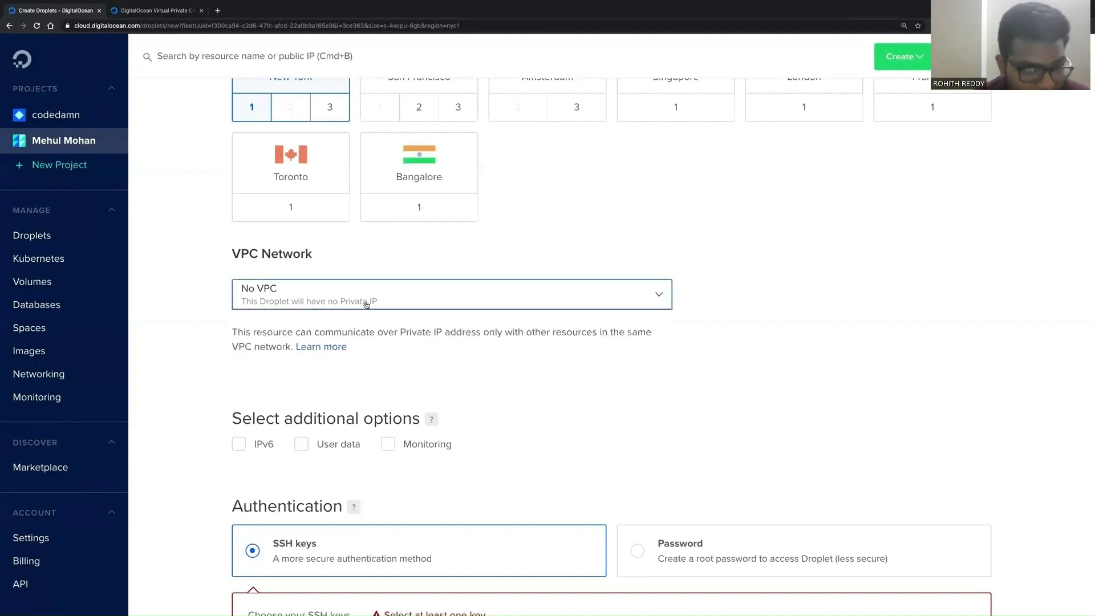
triple_click(275, 255)
left_click(341, 261)
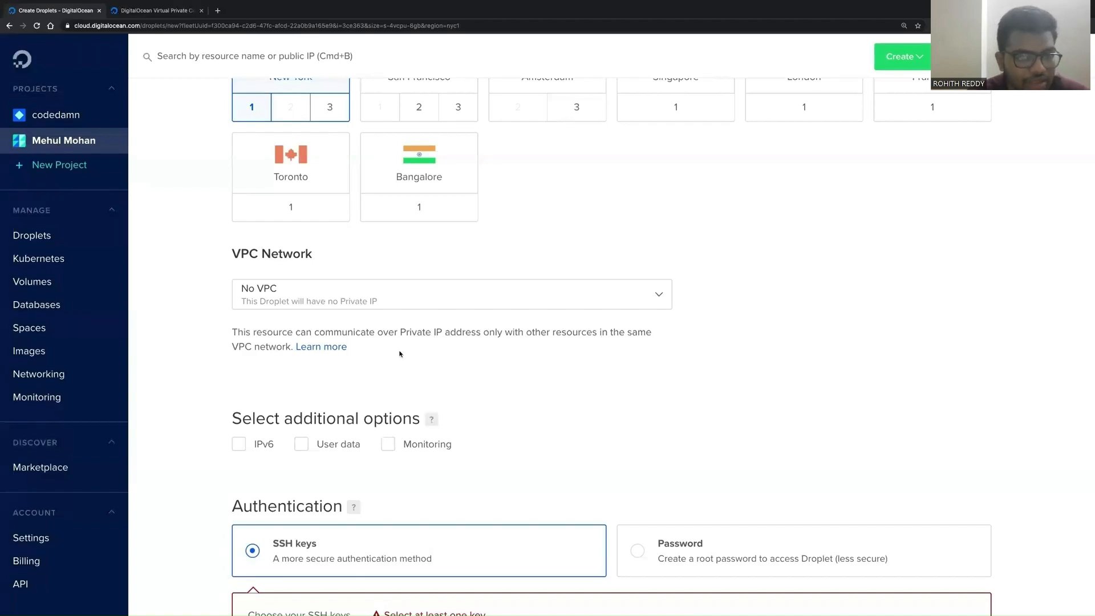
Step: Switch to the VPC product page and browse its screenshot carousel, pricing and webinar sections
key("ctrl+Tab")
scroll(407, 276, "down", 5)
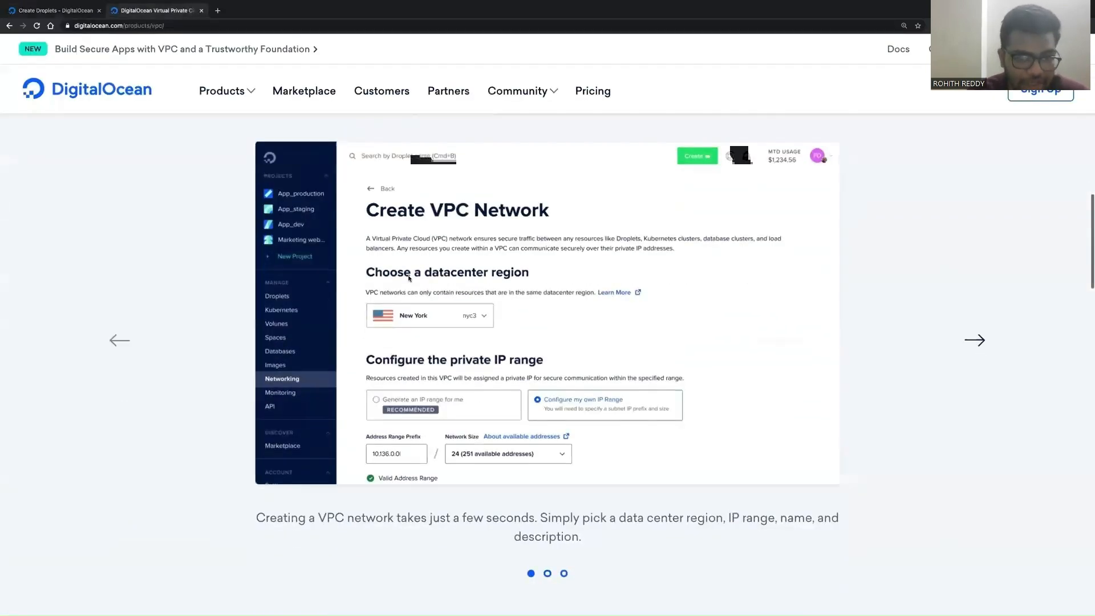
scroll(408, 279, "down", 10)
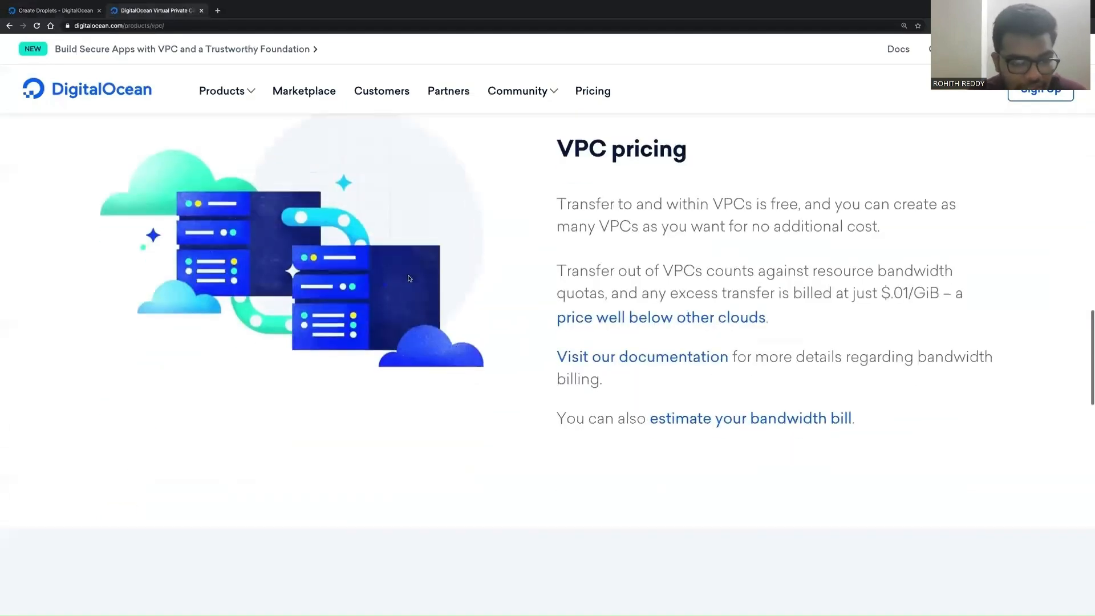
scroll(409, 279, "up", 6)
scroll(408, 278, "up", 5)
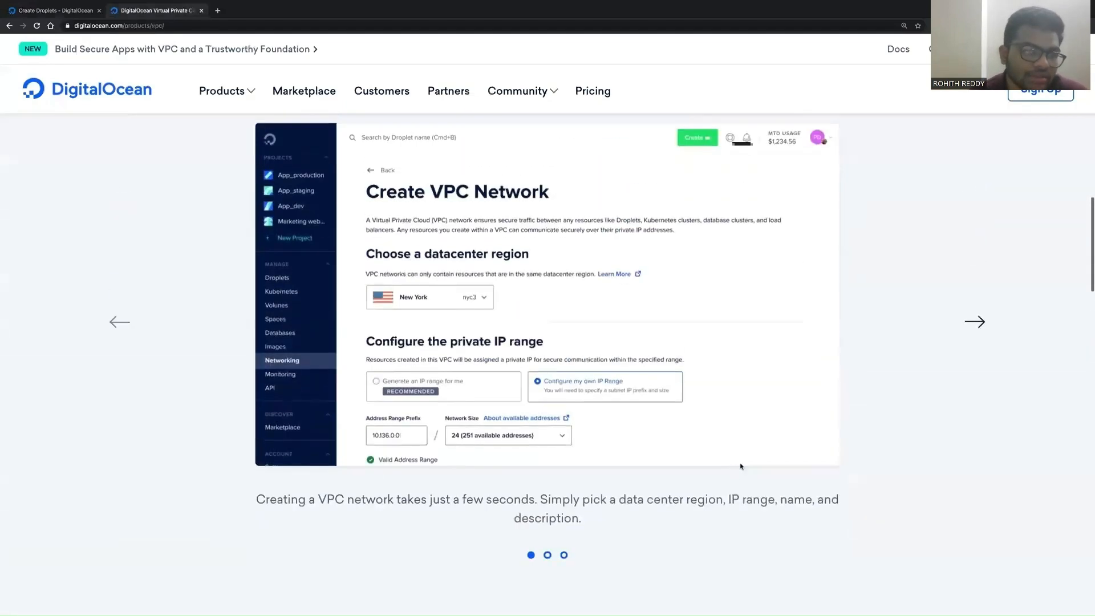
left_click(973, 330)
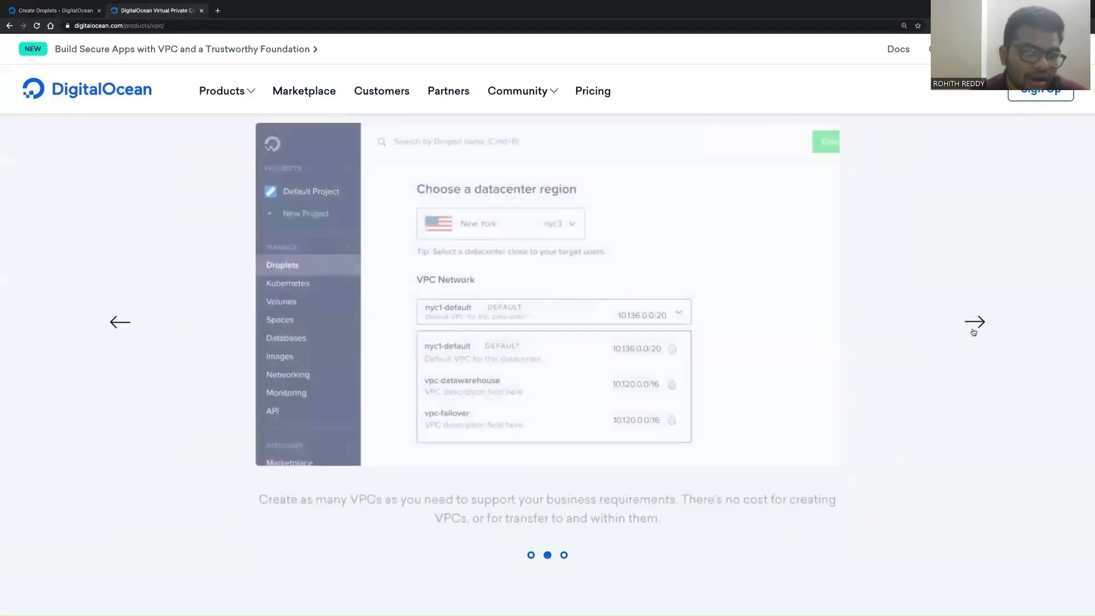
left_click(973, 330)
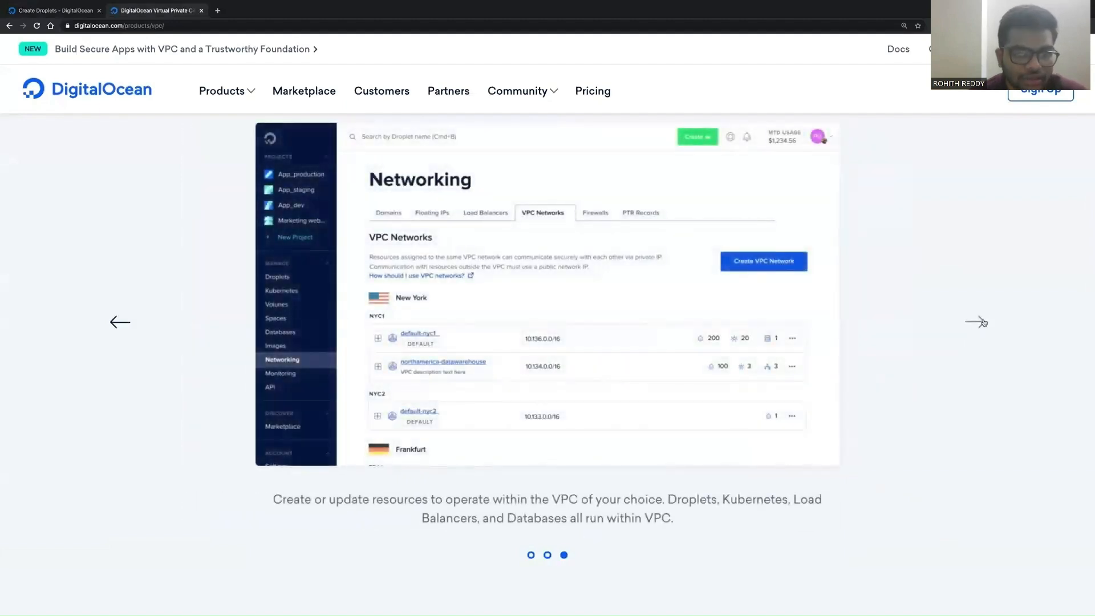
scroll(983, 323, "down", 6)
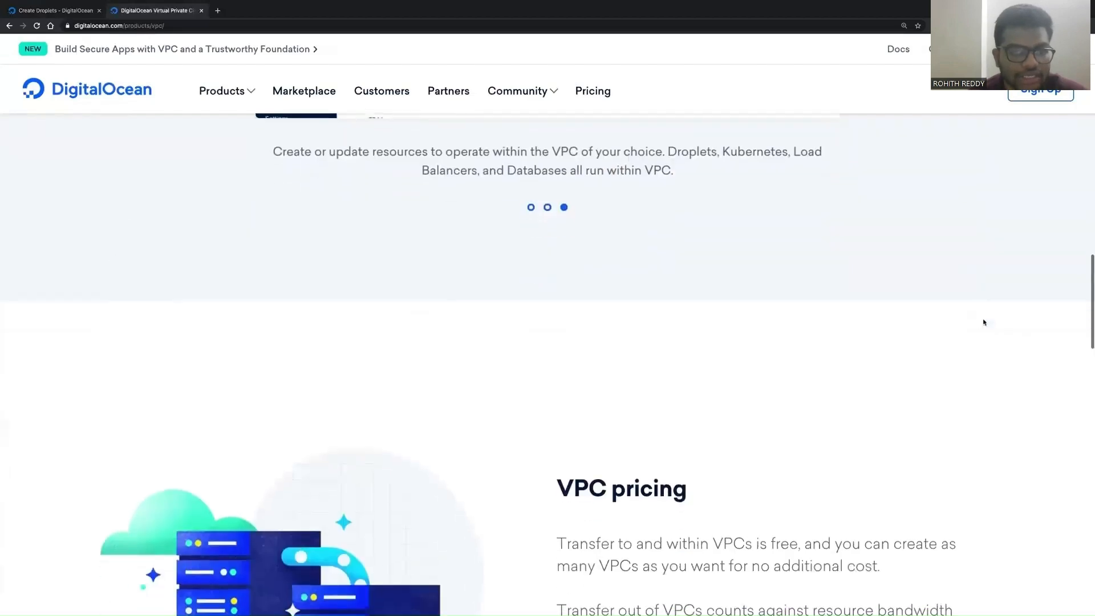
scroll(983, 323, "down", 3)
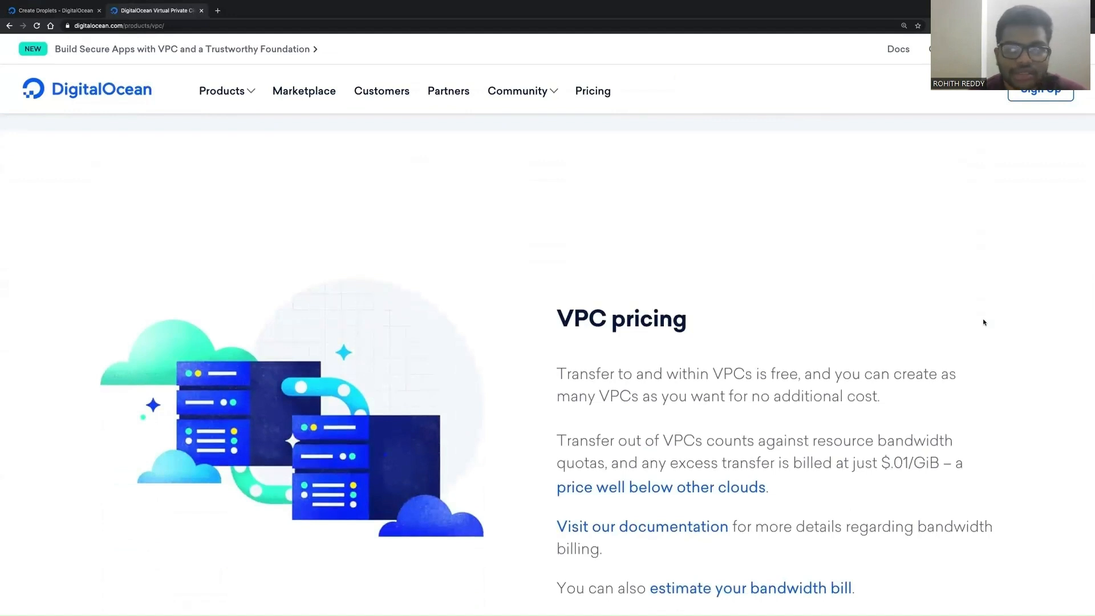
scroll(983, 323, "down", 1)
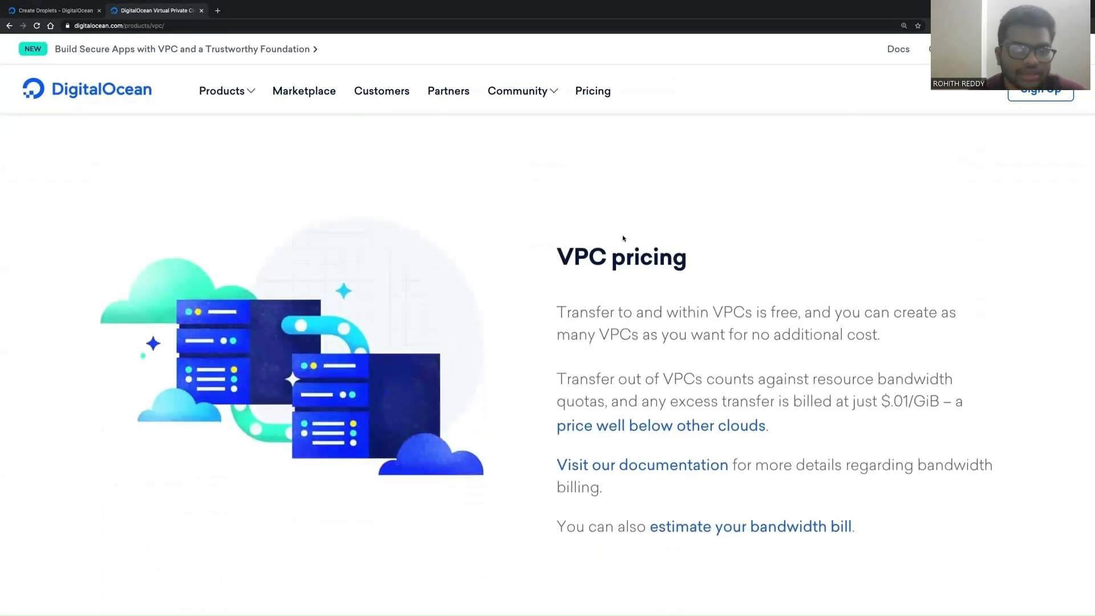
scroll(623, 238, "down", 6)
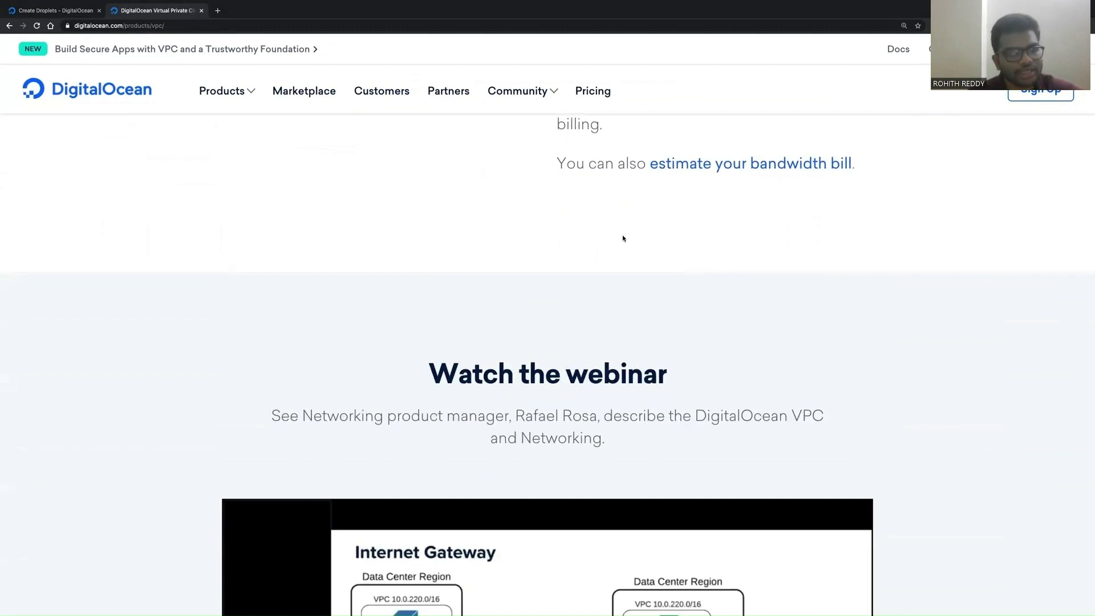
scroll(623, 238, "down", 5)
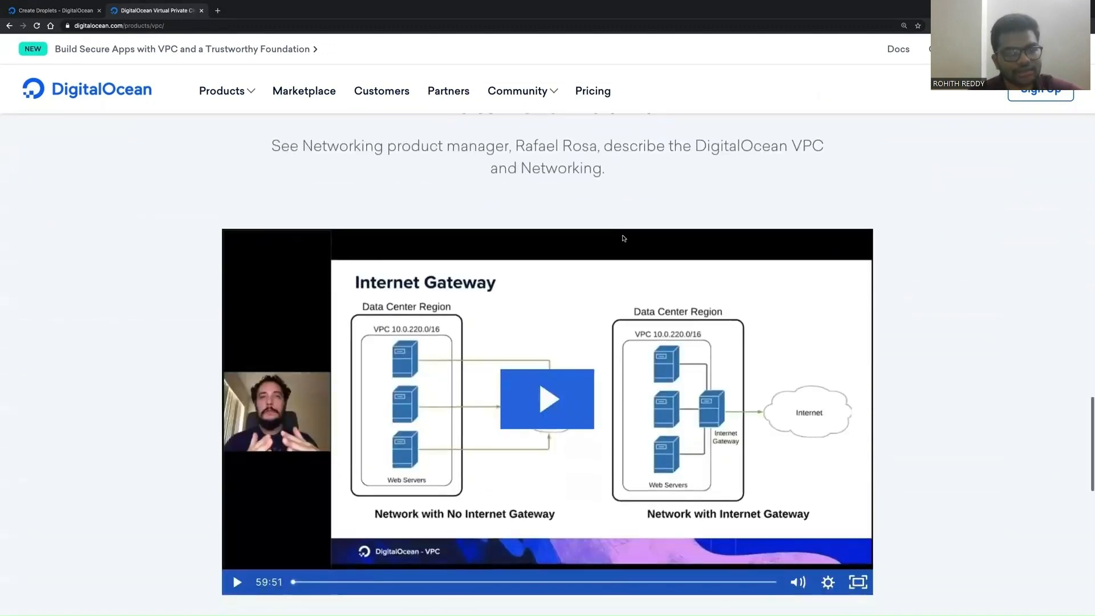
scroll(623, 239, "down", 1)
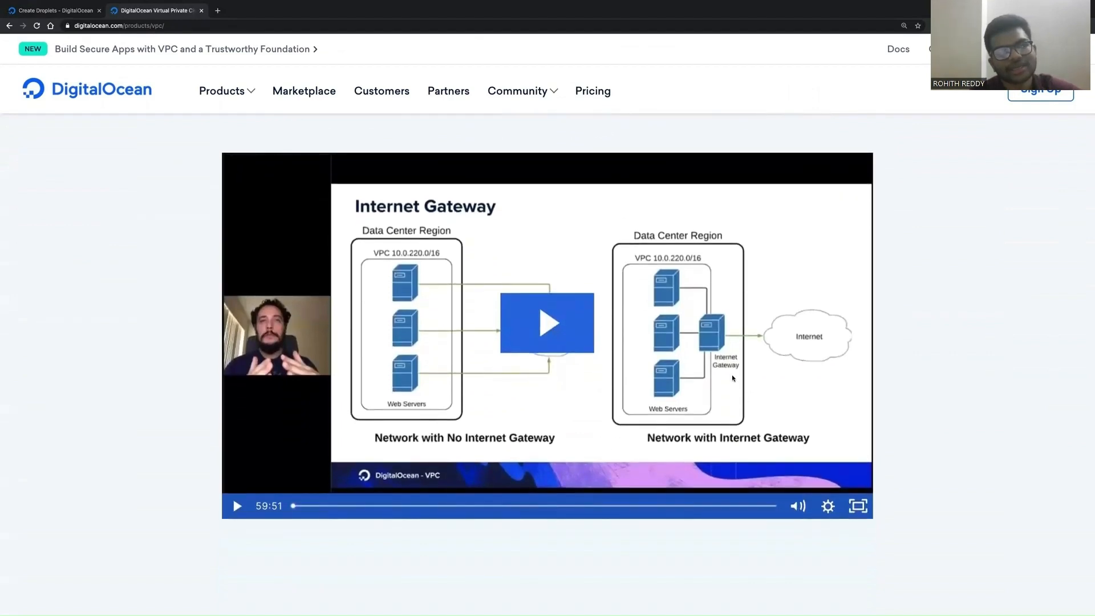
scroll(733, 378, "down", 1)
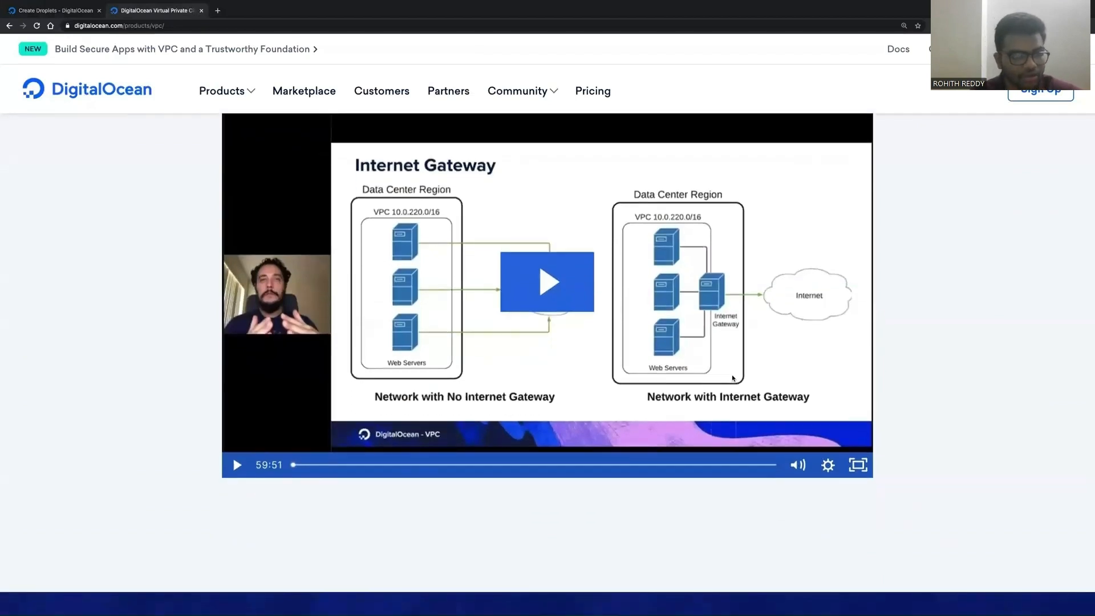
scroll(733, 378, "down", 3)
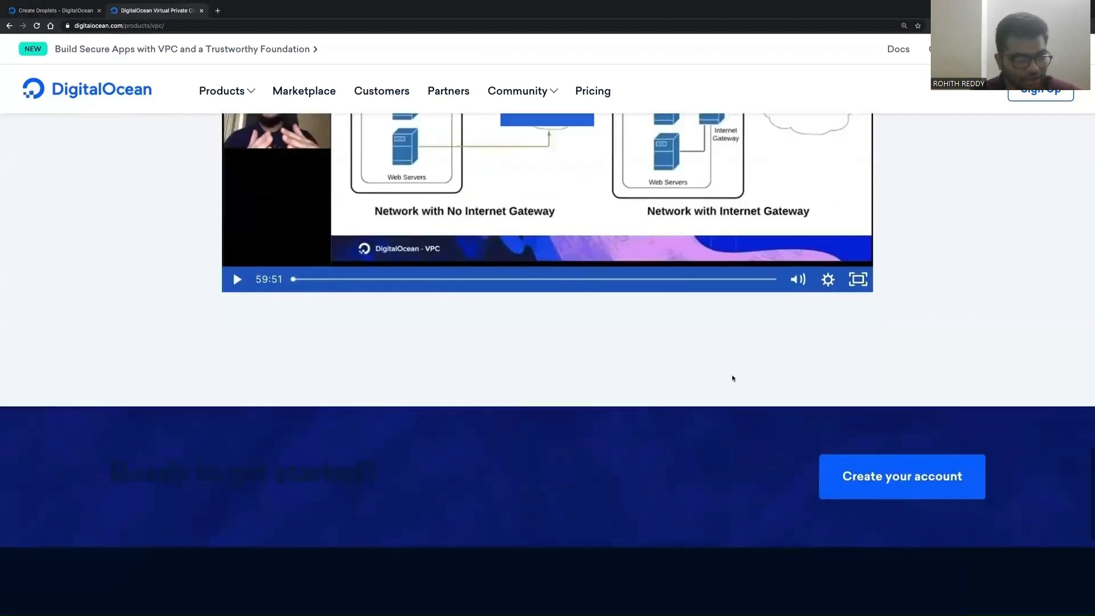
scroll(732, 378, "down", 7)
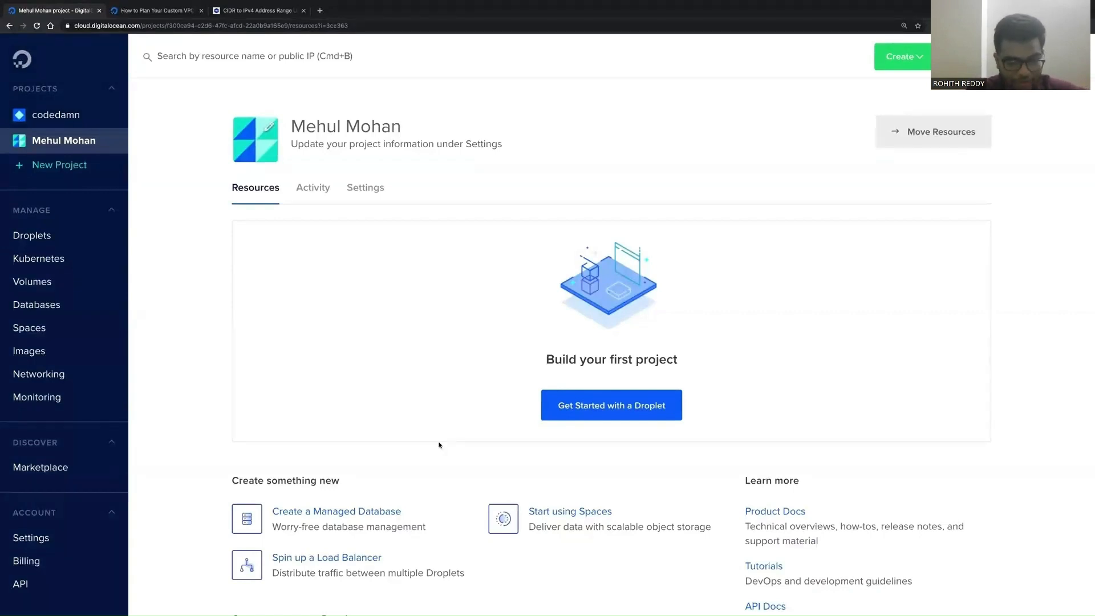
Step: Open Networking and its VPC section to review the existing default VPC networks per region
left_click(63, 382)
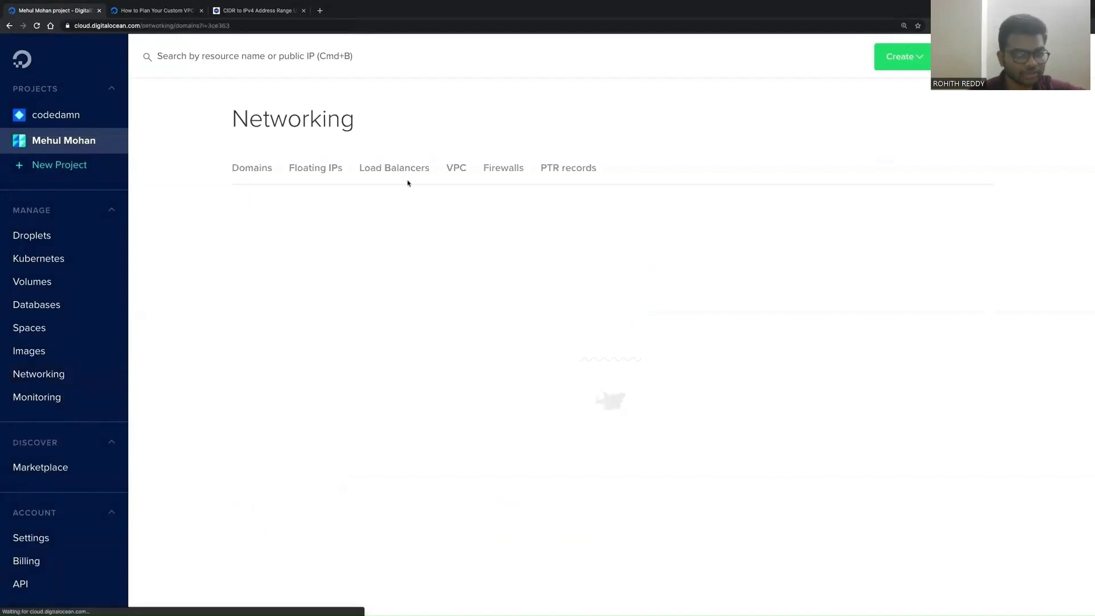
left_click(460, 170)
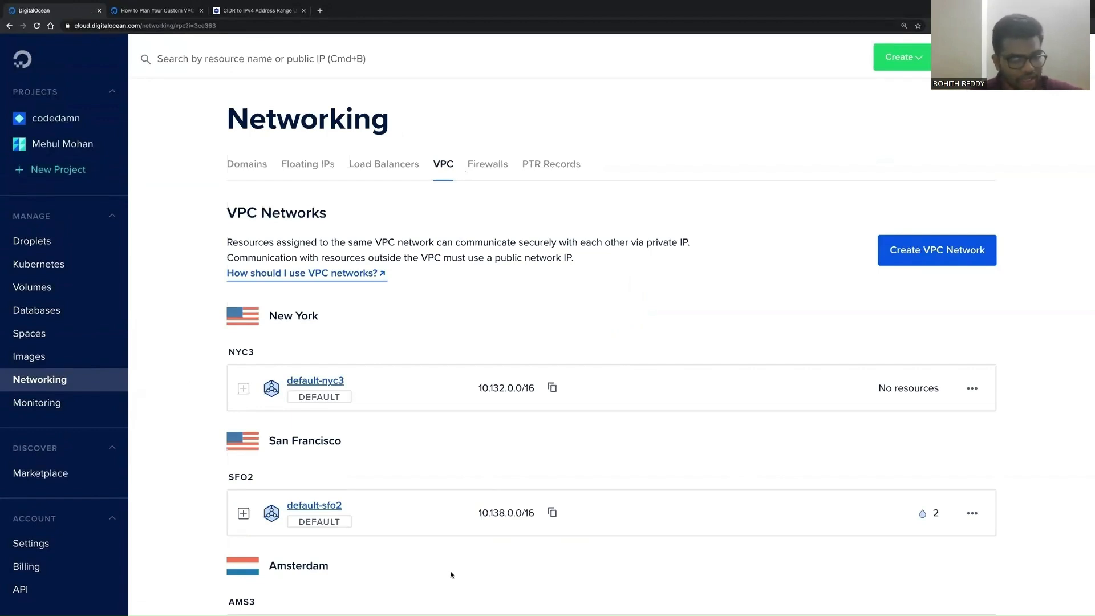
scroll(450, 574, "down", 4)
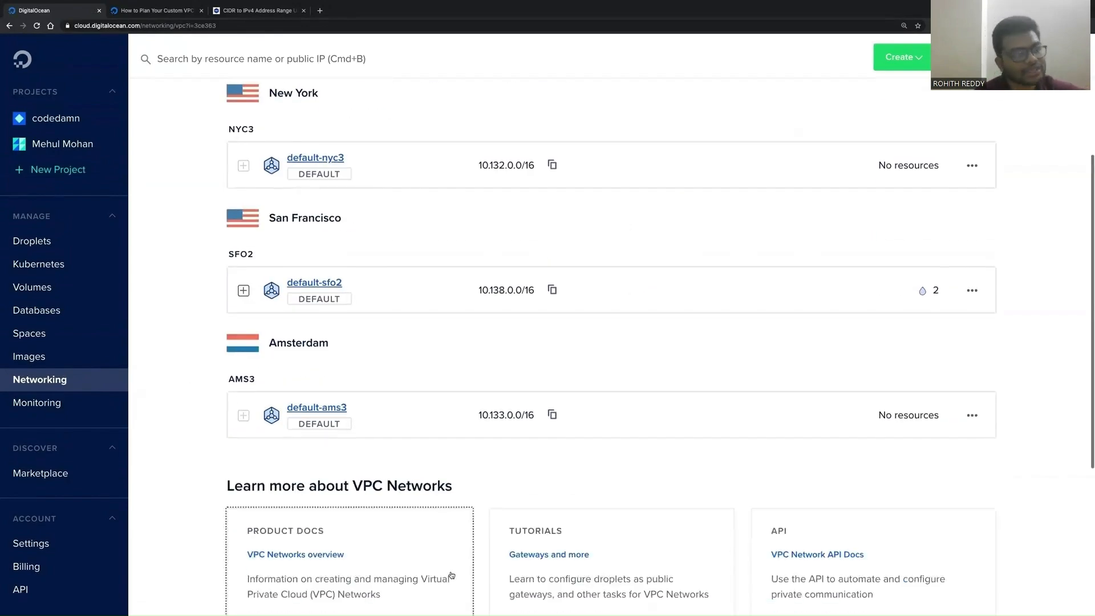
scroll(451, 575, "up", 4)
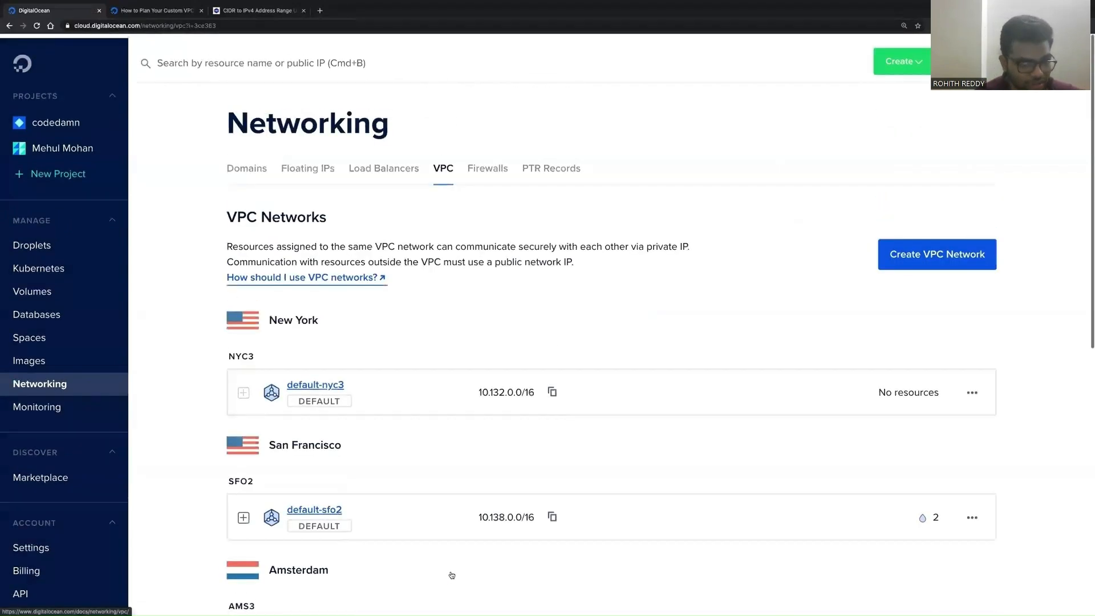
Step: Start creating a new VPC network and choose the San Francisco SFO2 datacenter region
left_click(909, 264)
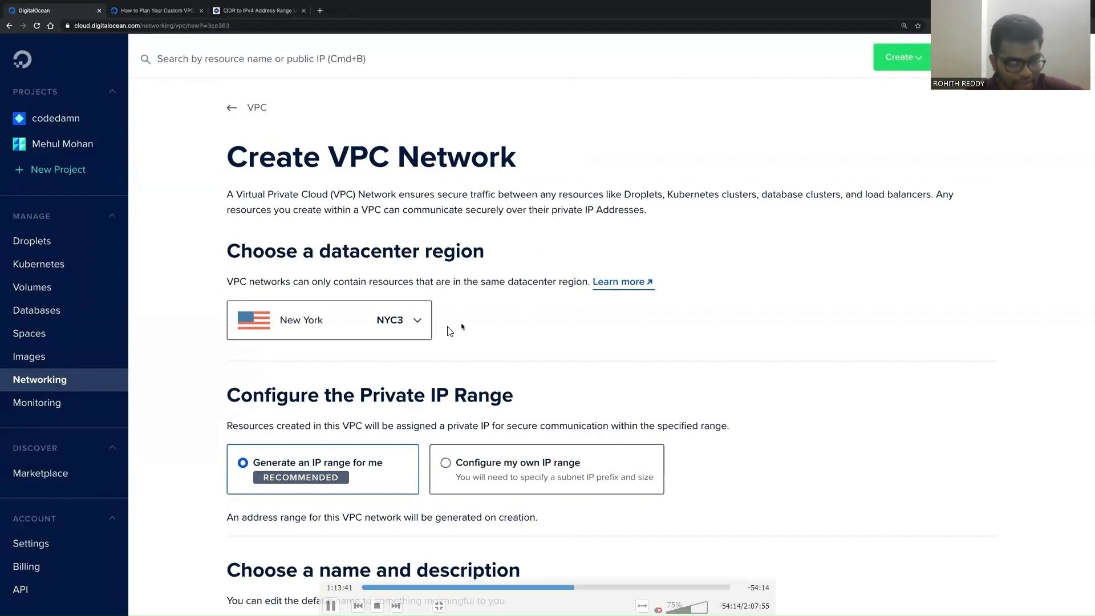
scroll(456, 342, "down", 2)
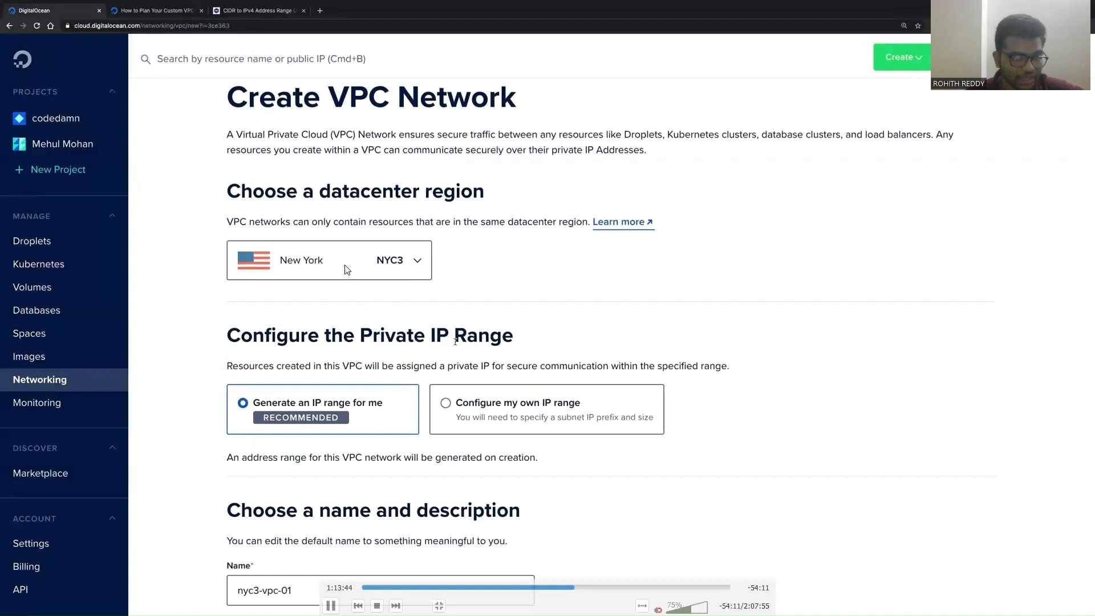
left_click(410, 268)
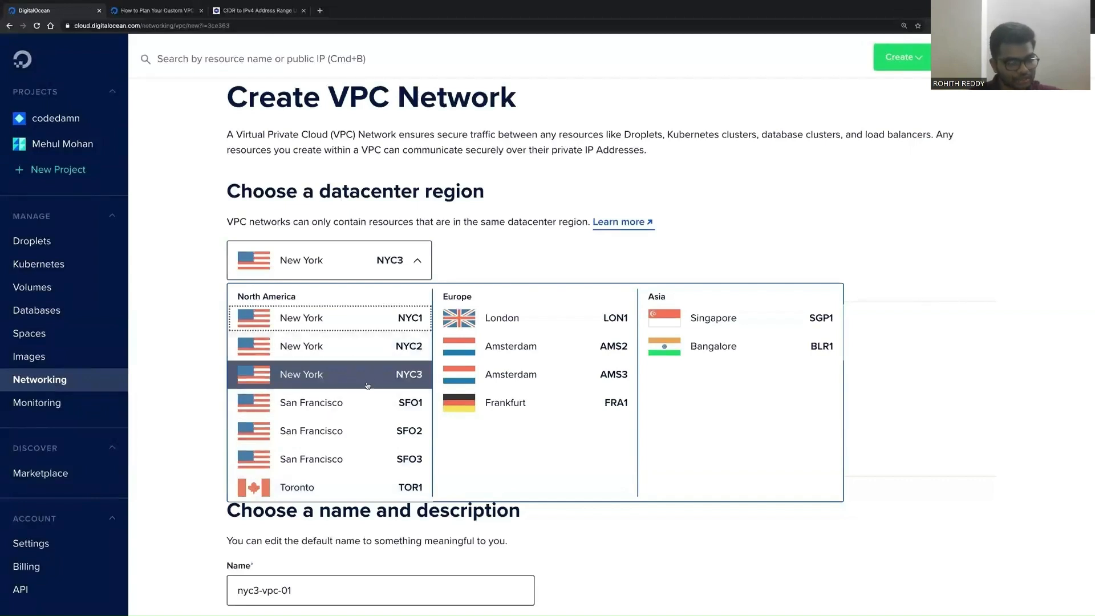
left_click(358, 429)
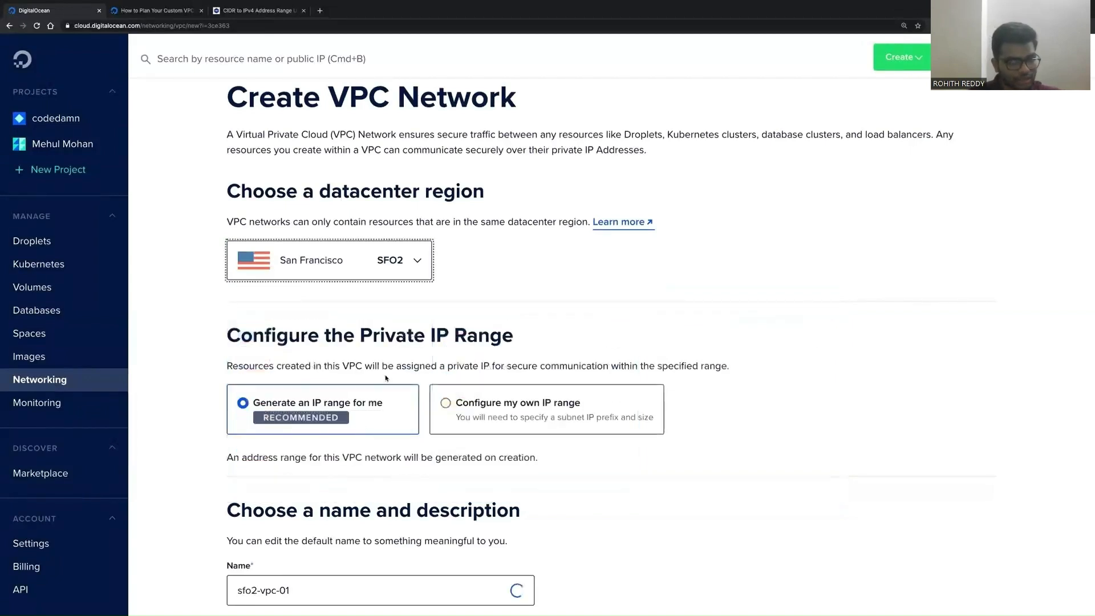
left_click(447, 307)
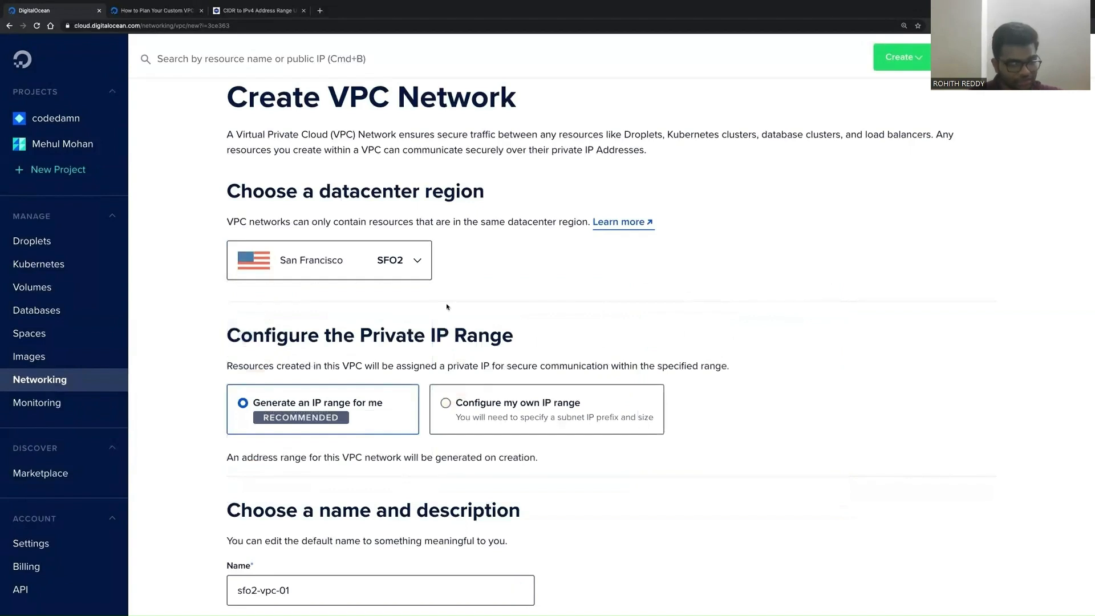
scroll(447, 307, "down", 2)
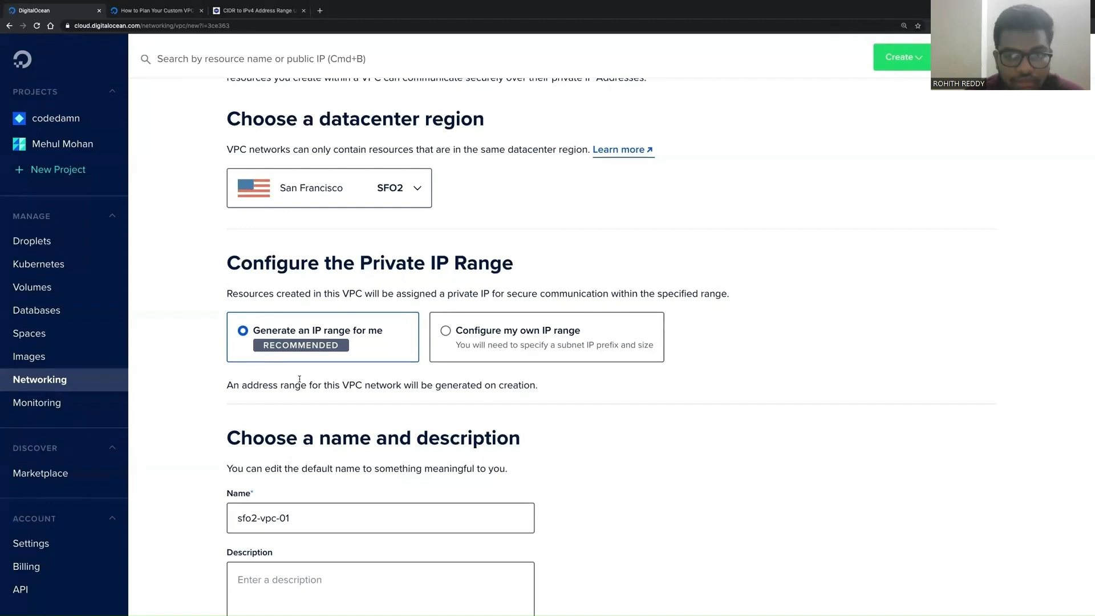
Step: Switch the private IP range option to configuring your own IP range
left_click(445, 330)
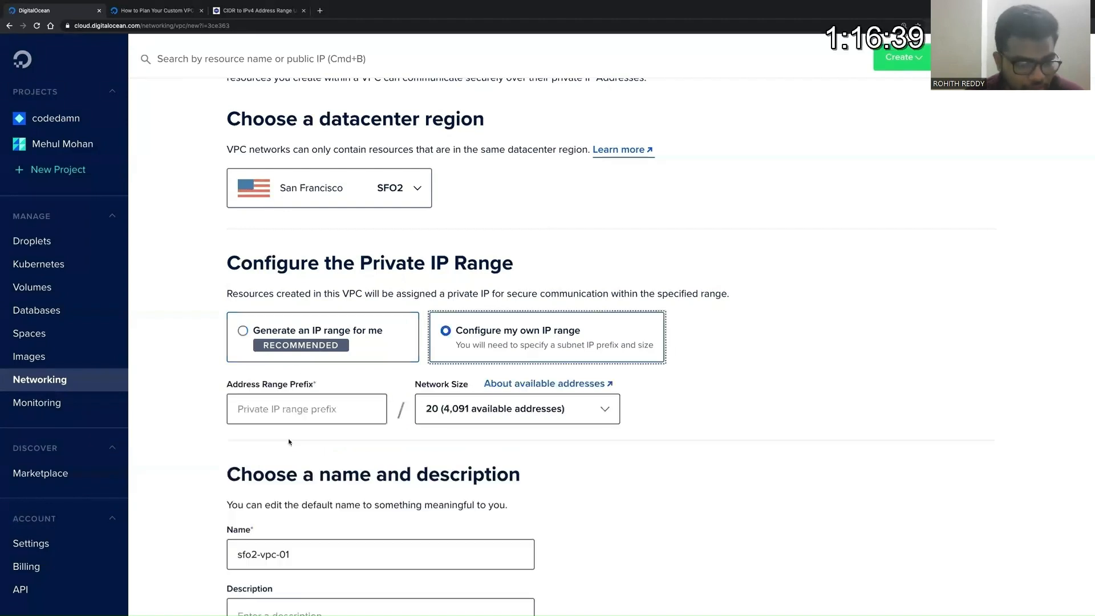
left_click(319, 348)
key("Right")
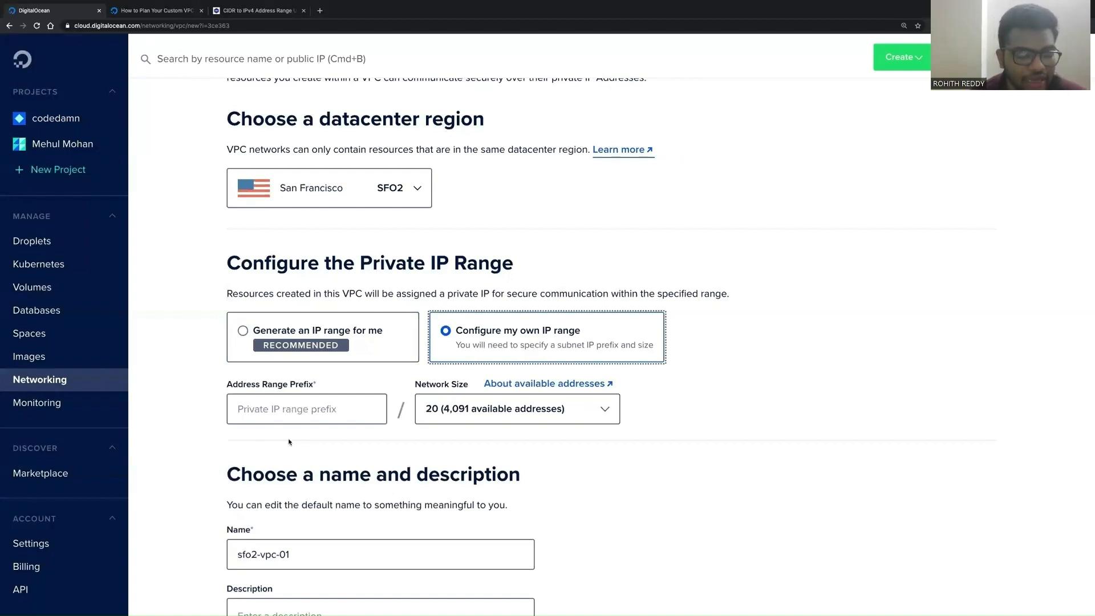
left_click(409, 337)
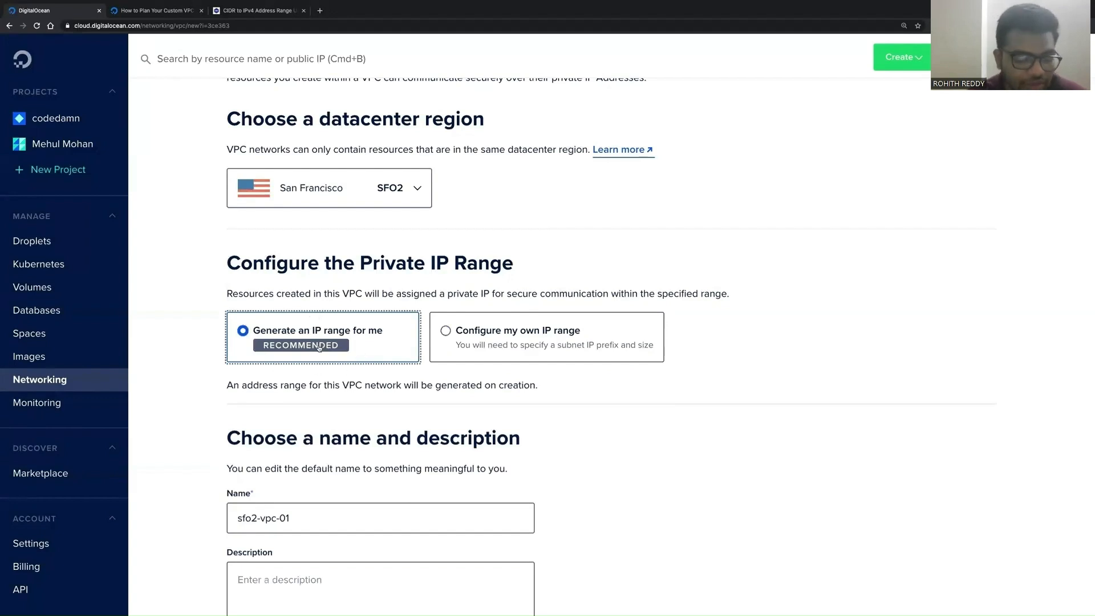
left_click(311, 378)
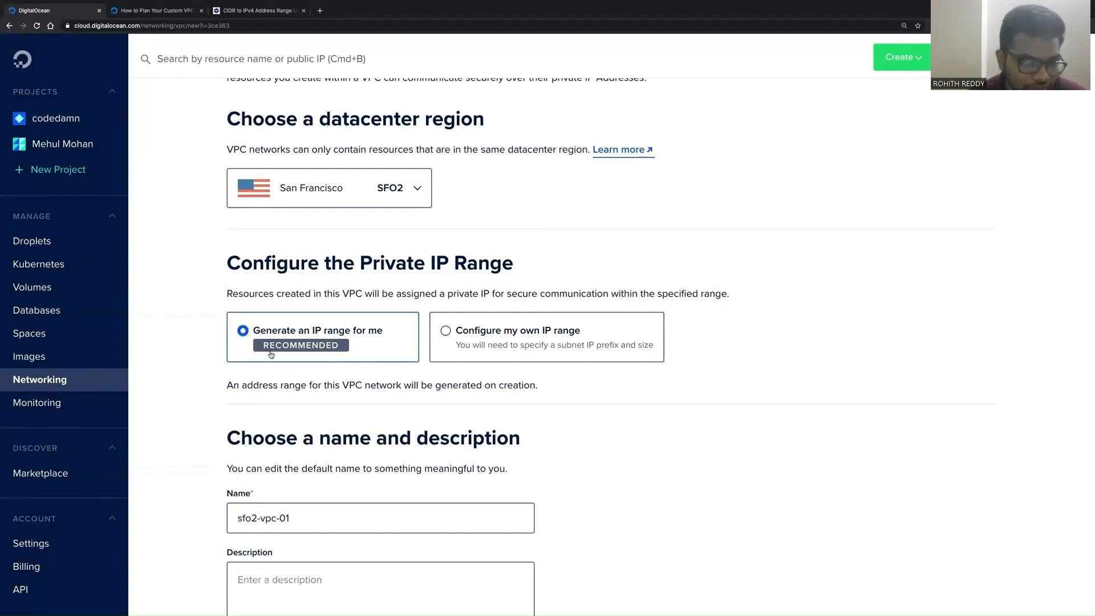
left_click(447, 330)
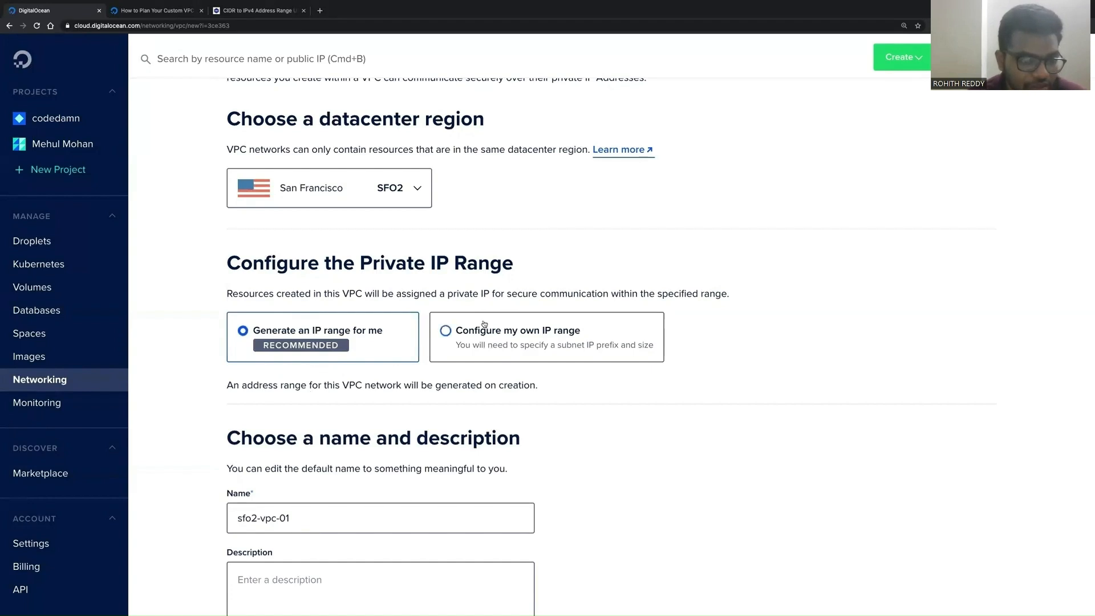
left_click(713, 358)
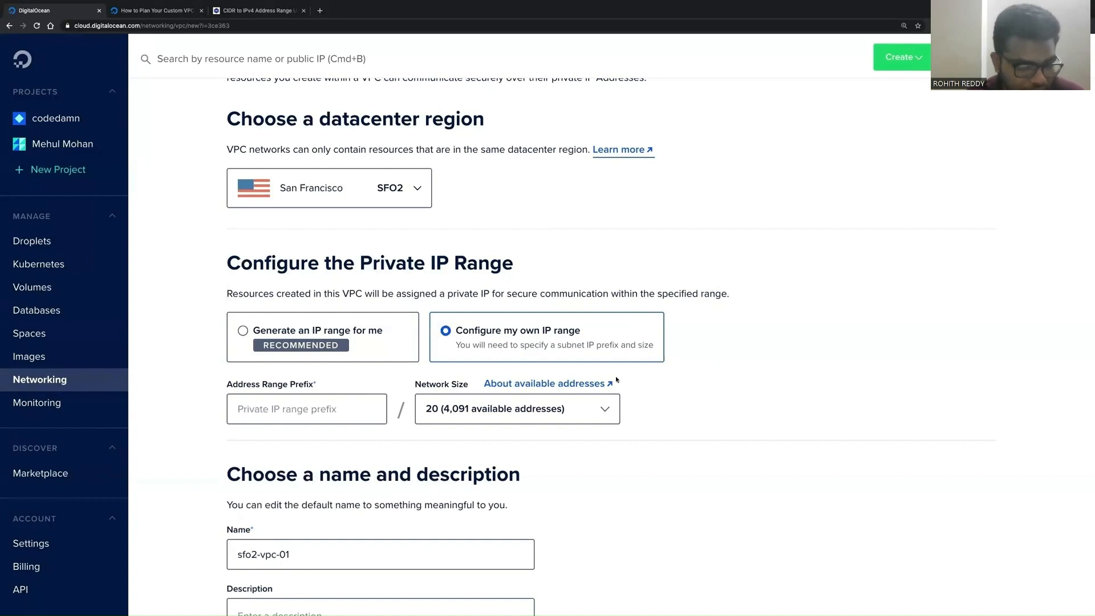
Step: Open the network size options, set the size to 24 (251 available addresses), and focus the address range prefix field
left_click(585, 405)
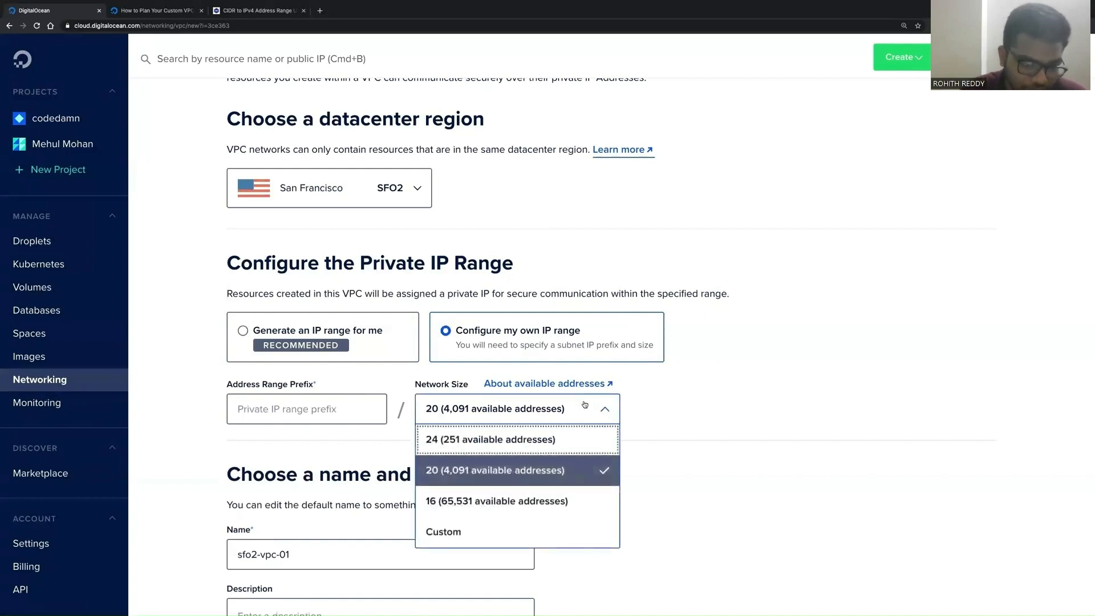
scroll(585, 404, "down", 1)
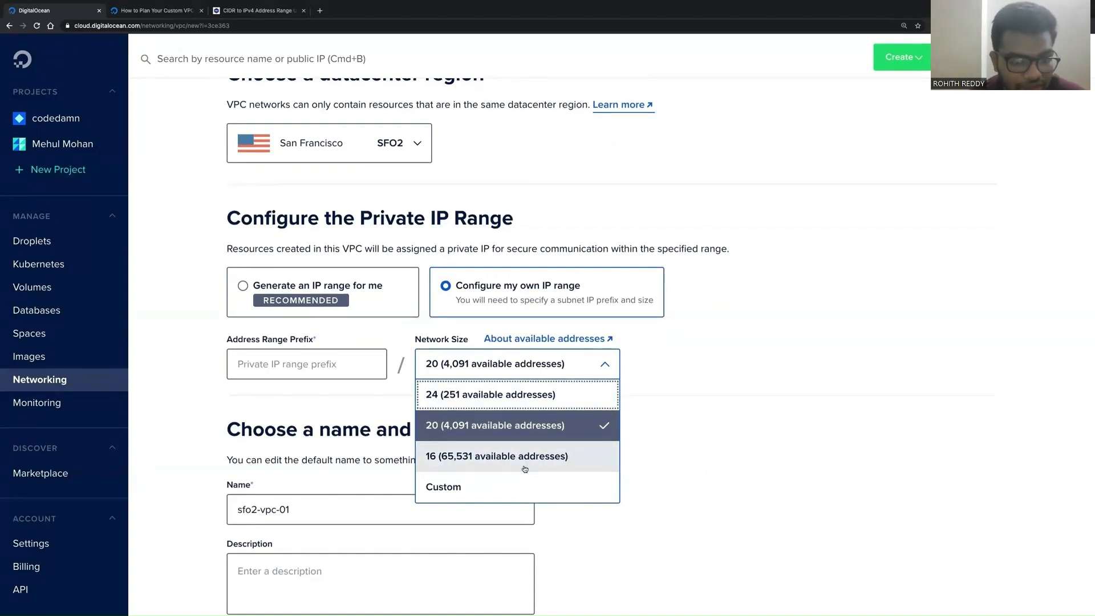
left_click(646, 418)
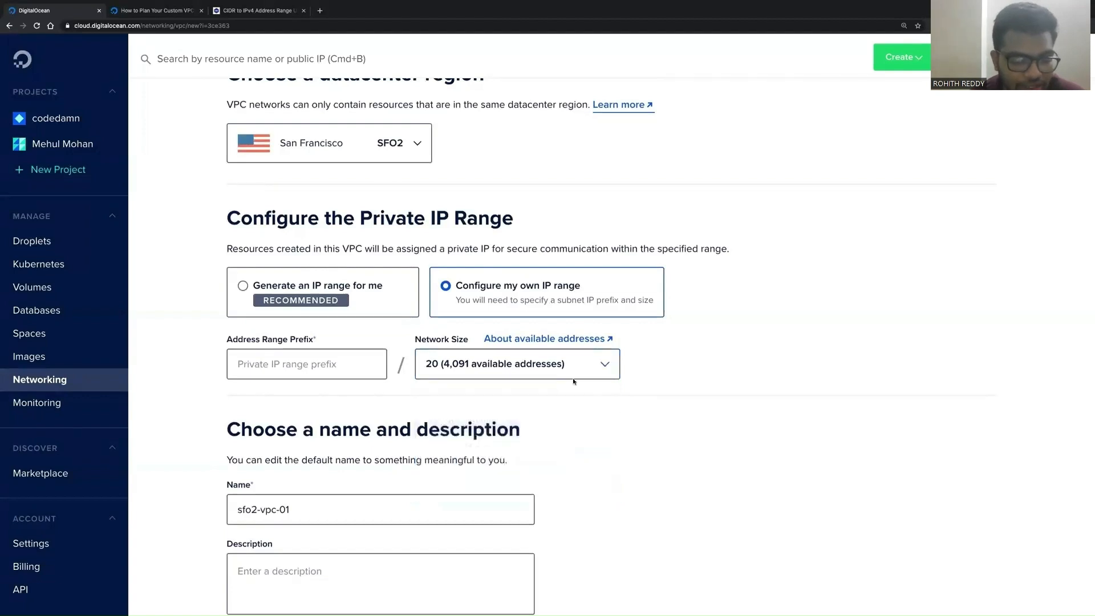
left_click(566, 375)
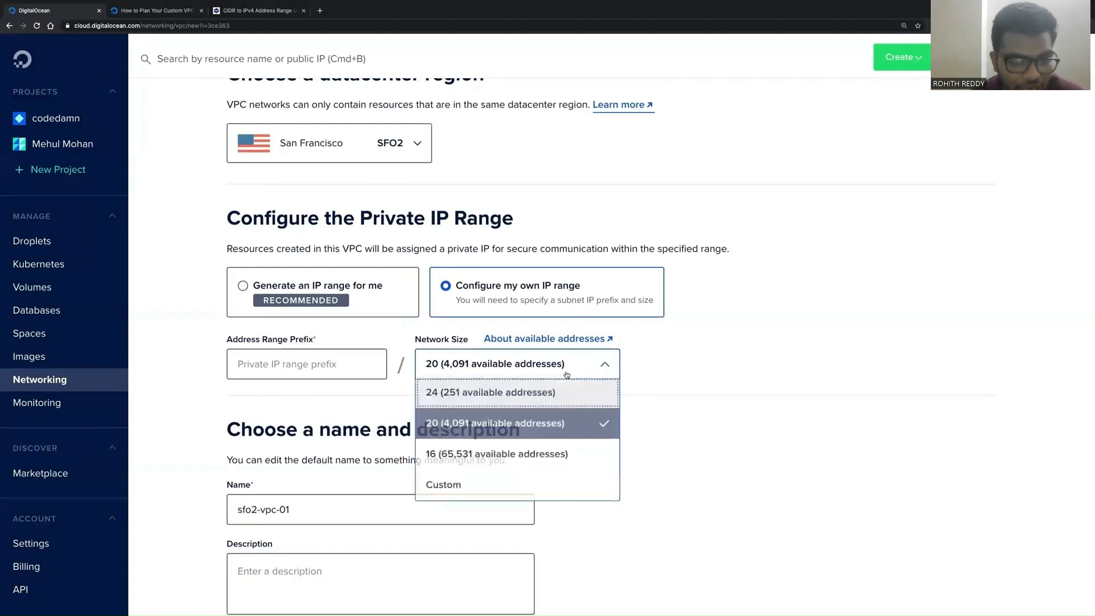
left_click(532, 390)
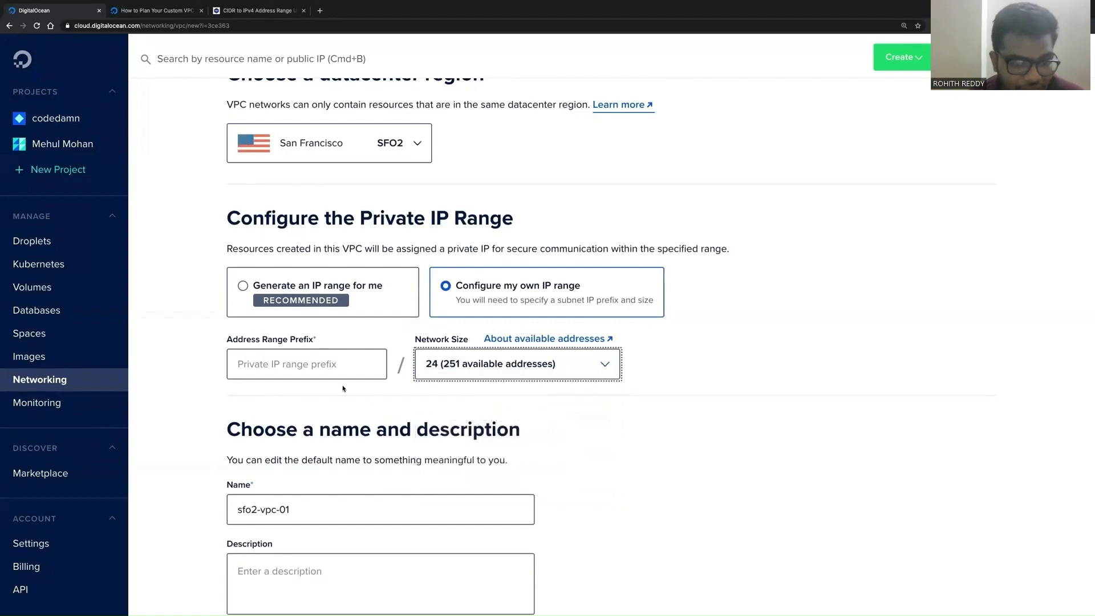
left_click(314, 369)
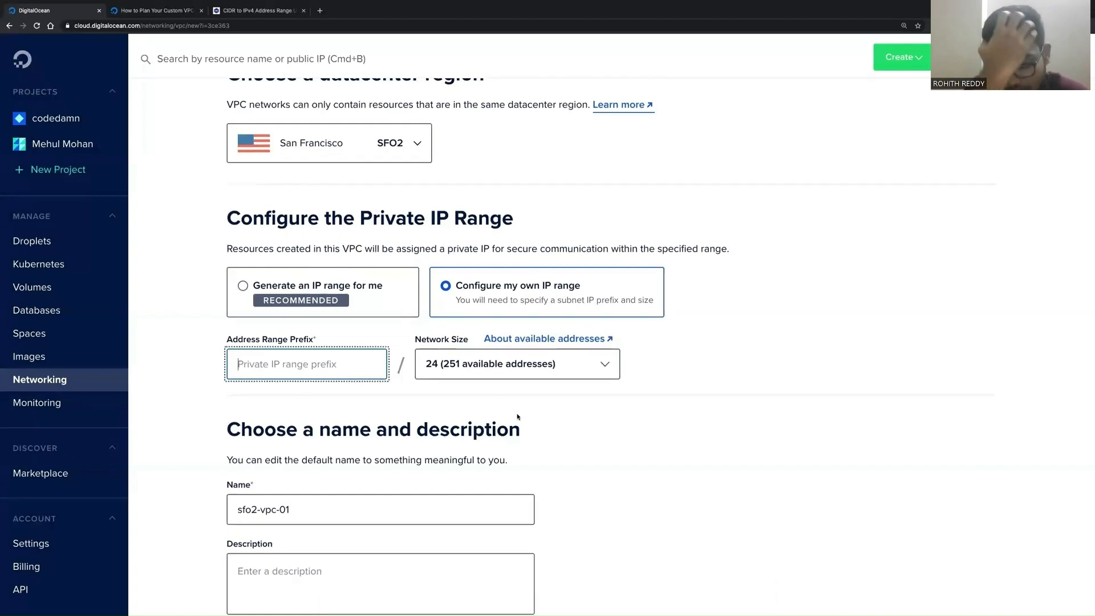
Step: Set the network size to 16 (65,531 available addresses)
left_click(512, 371)
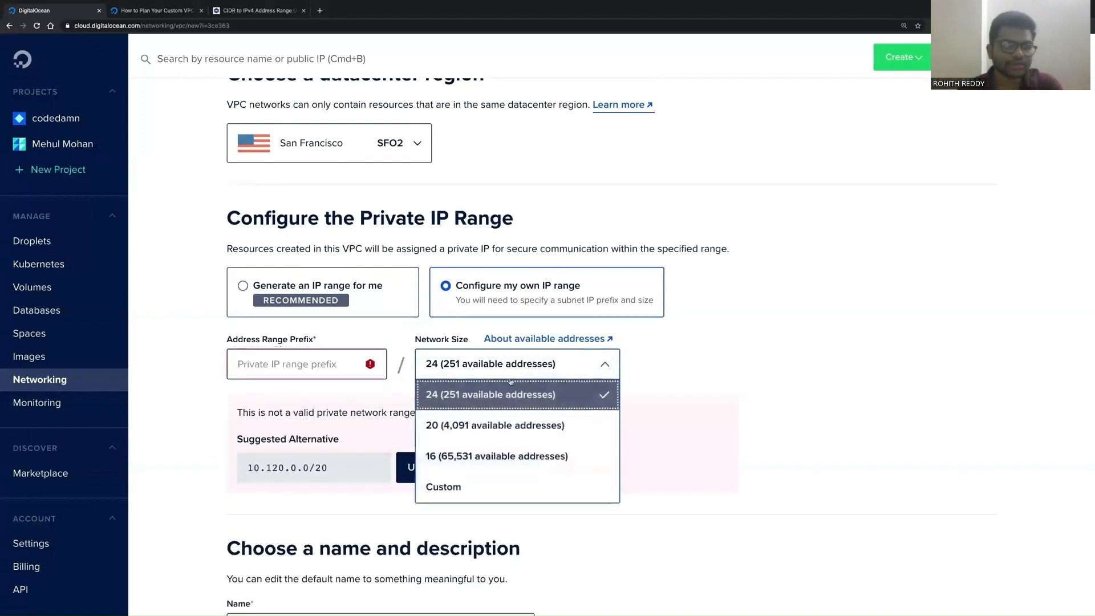
left_click(499, 424)
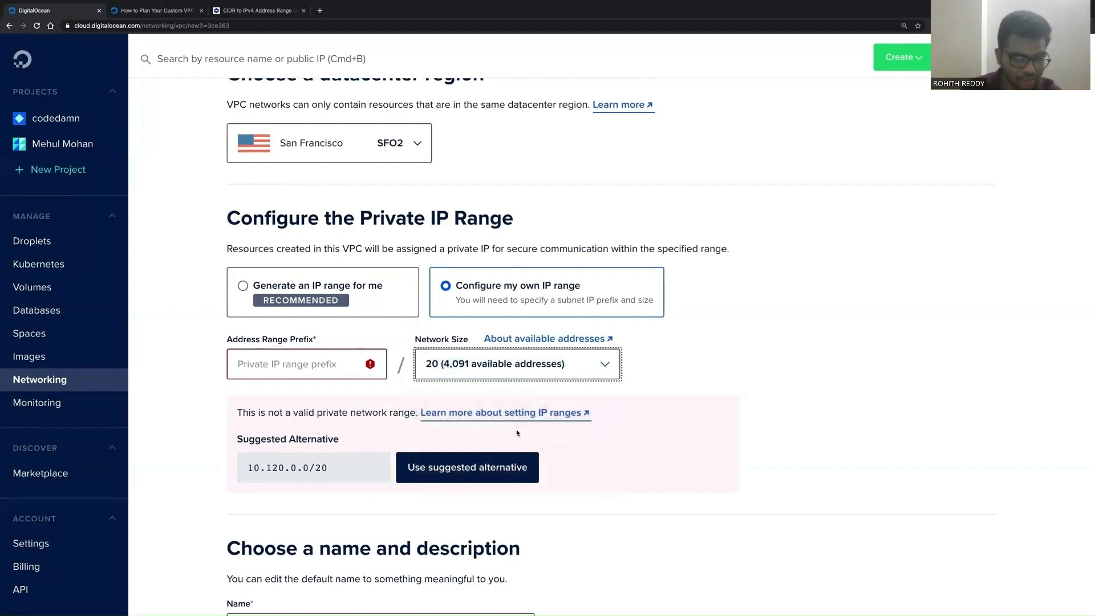
left_click(471, 367)
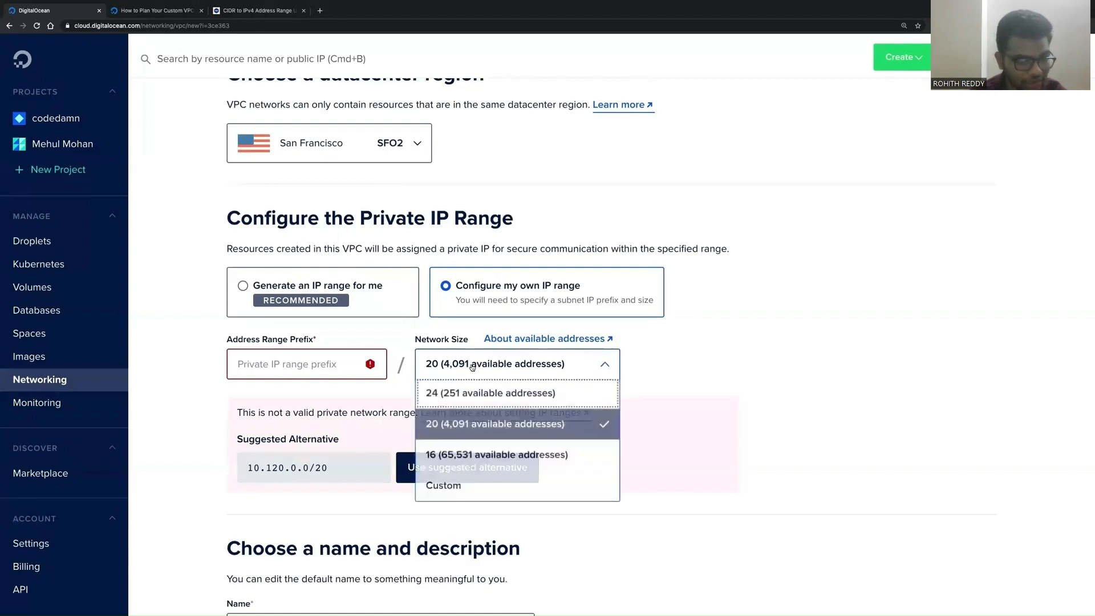
left_click(485, 457)
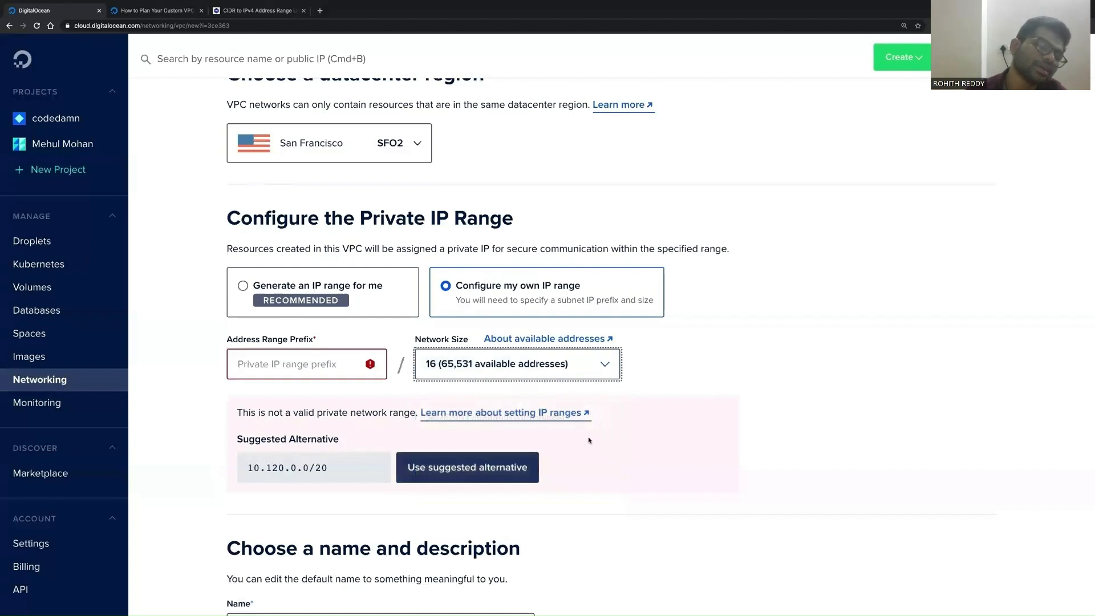